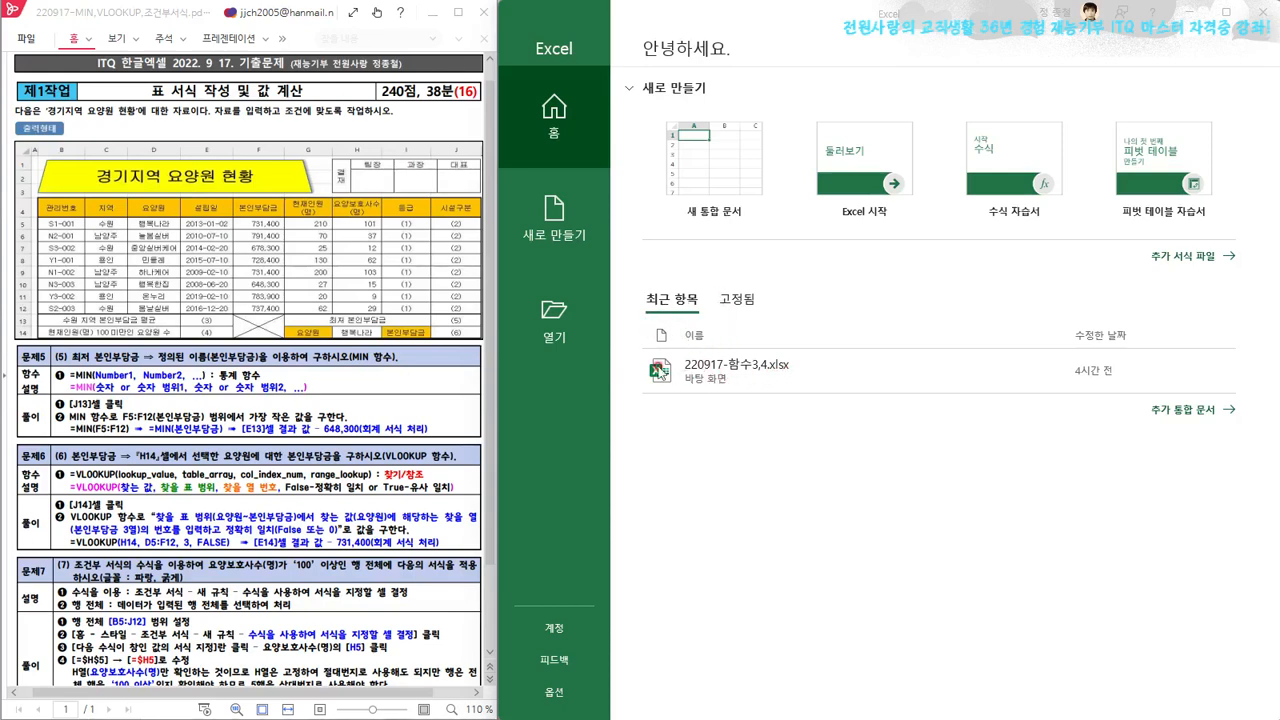
Step: Open the workbook 220917-함수3,4.xlsx from the desktop folder (바탕 화면)
{"action": "left_click", "coordinate": [701, 366]}
{"action": "left_click", "coordinate": [725, 369]}
{"action": "left_click", "coordinate": [555, 314]}
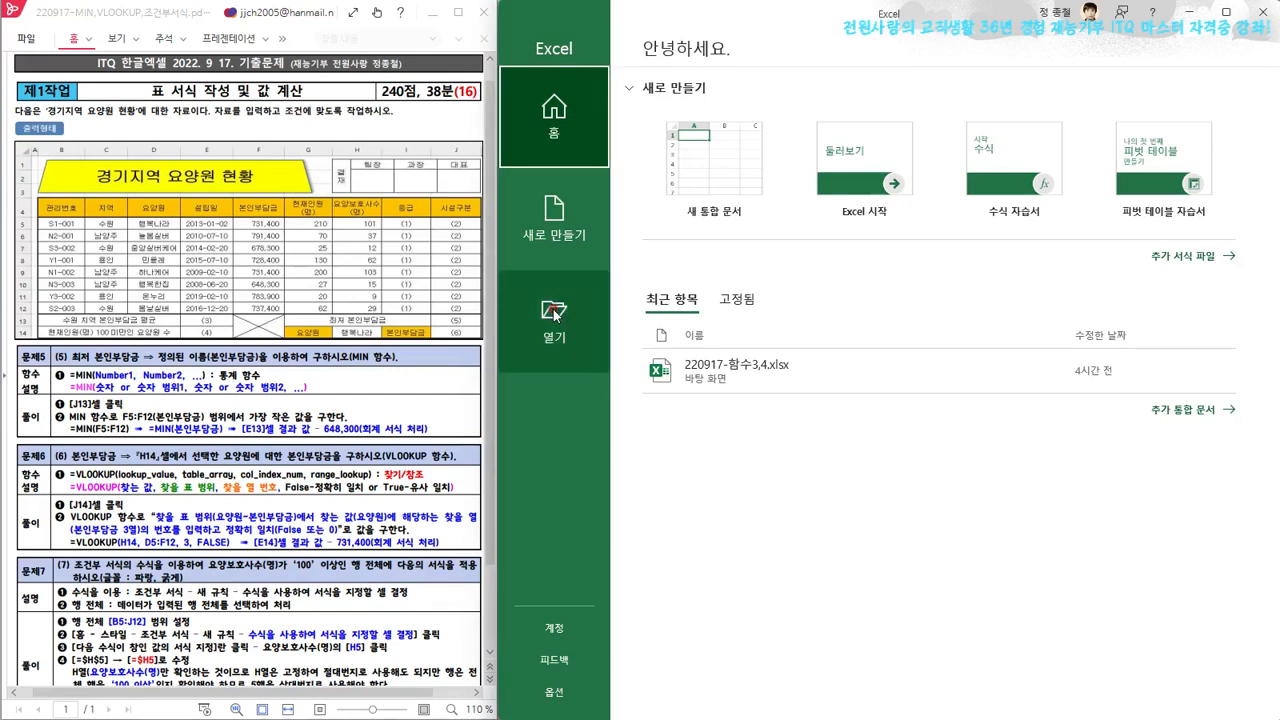
{"action": "left_click", "coordinate": [555, 314]}
{"action": "left_click", "coordinate": [712, 322]}
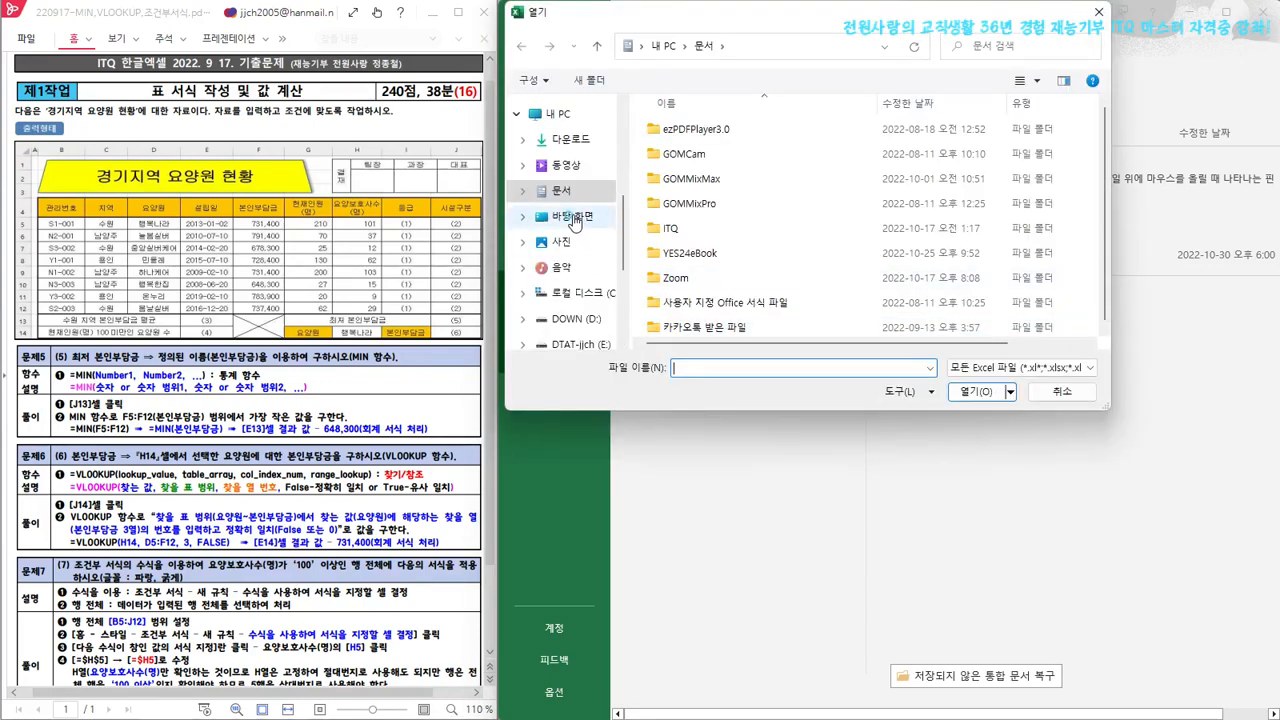
{"action": "left_click", "coordinate": [574, 220]}
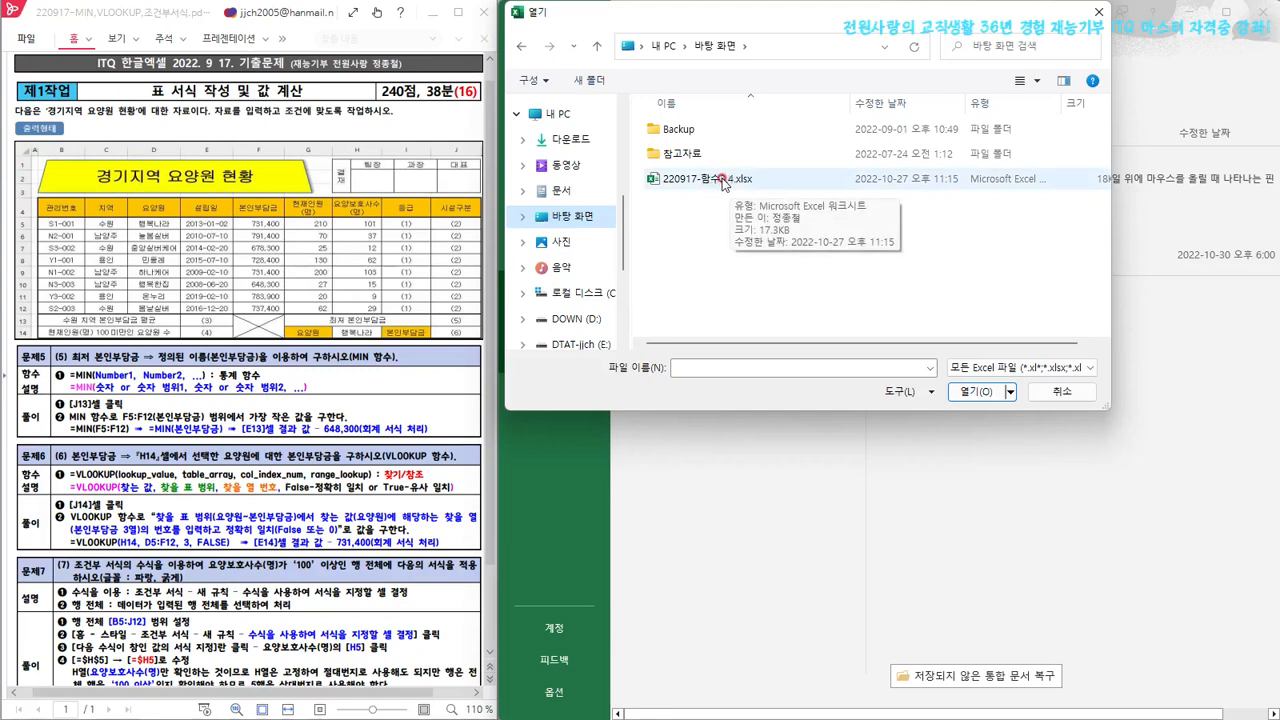
{"action": "left_click", "coordinate": [722, 182]}
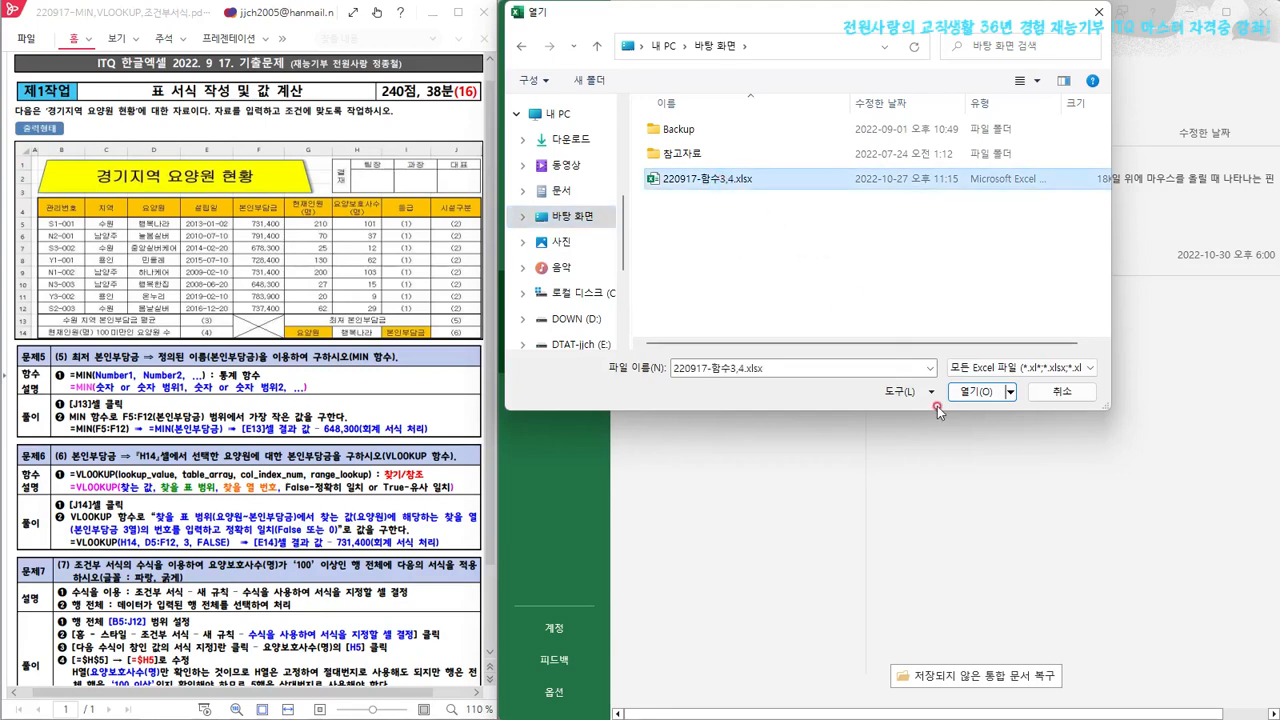
{"action": "left_click", "coordinate": [966, 391]}
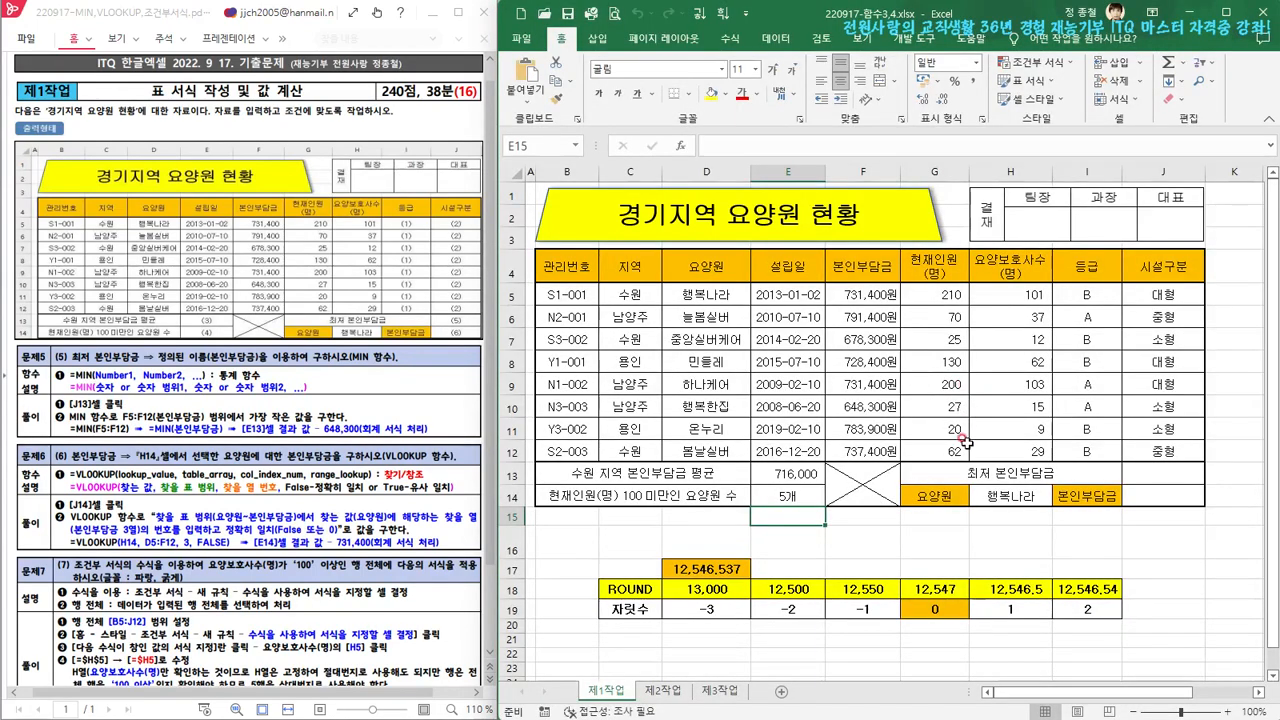
Step: Delete rows 16 to 20, which hold the ROUND example below the table
{"action": "left_click", "coordinate": [1159, 474]}
{"action": "left_click_drag", "start_coordinate": [1163, 482], "coordinate": [1166, 495]}
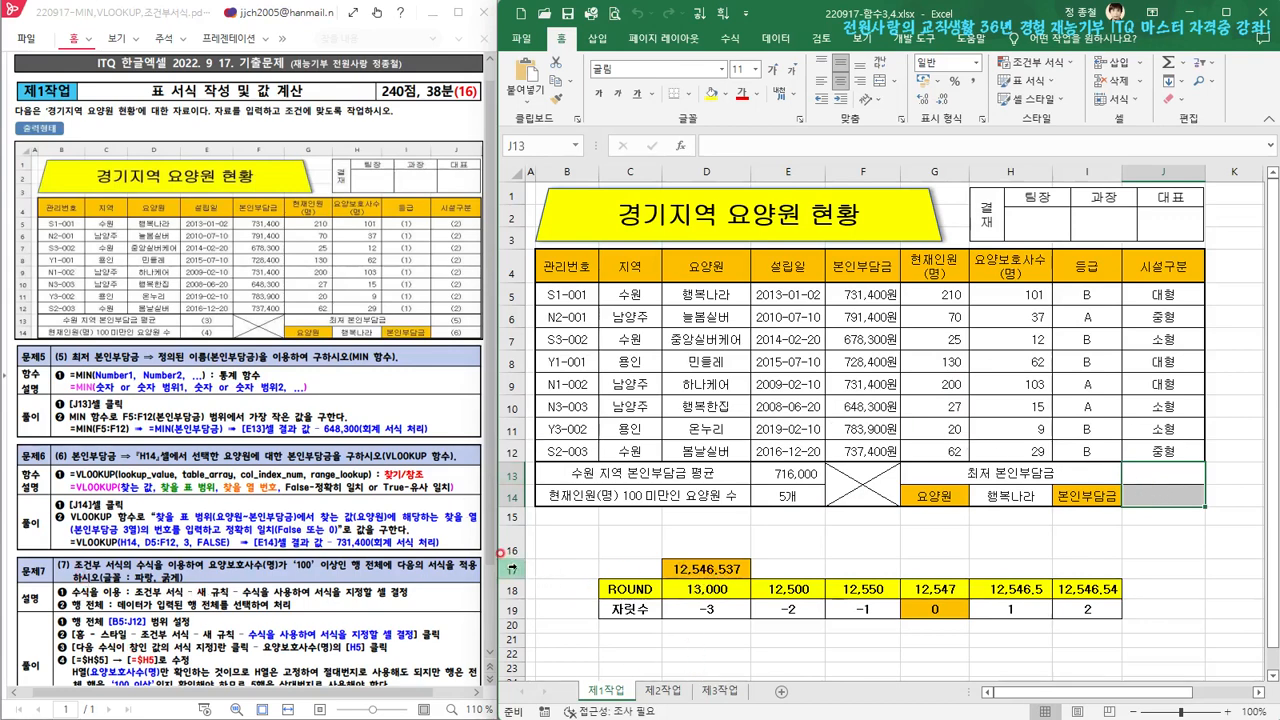
{"action": "left_click_drag", "start_coordinate": [512, 538], "coordinate": [525, 620]}
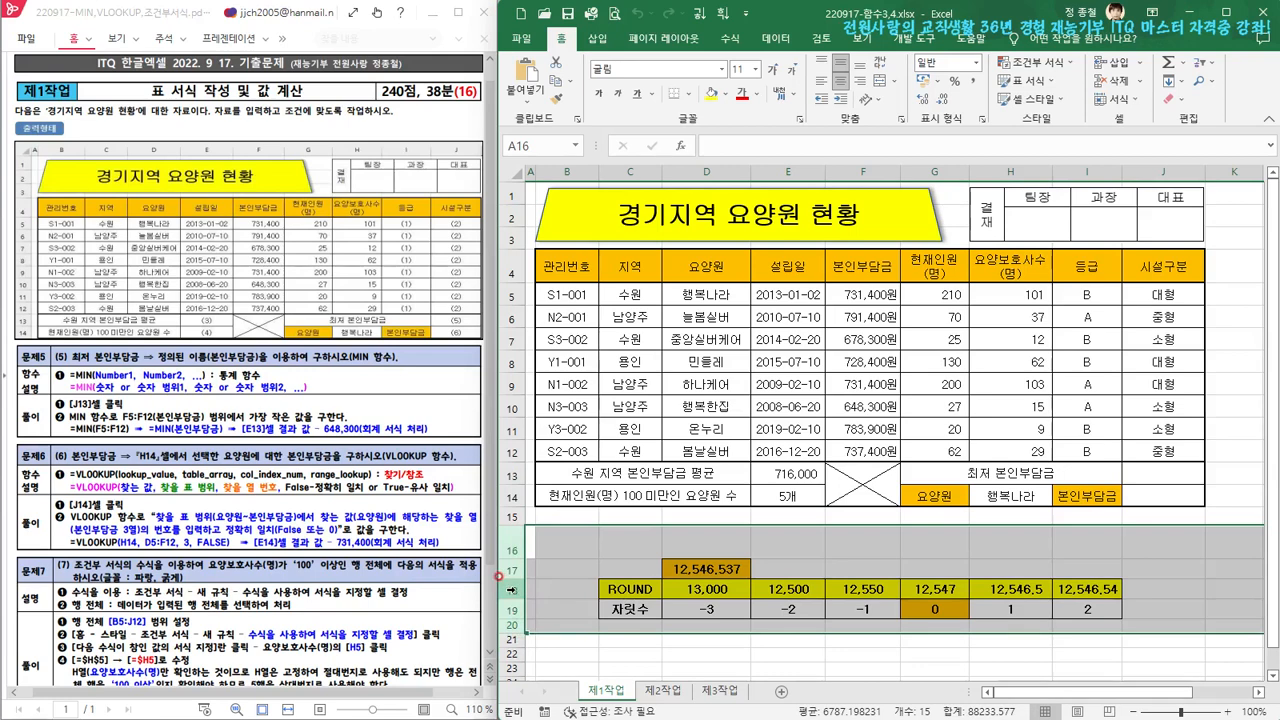
{"action": "right_click", "coordinate": [512, 590]}
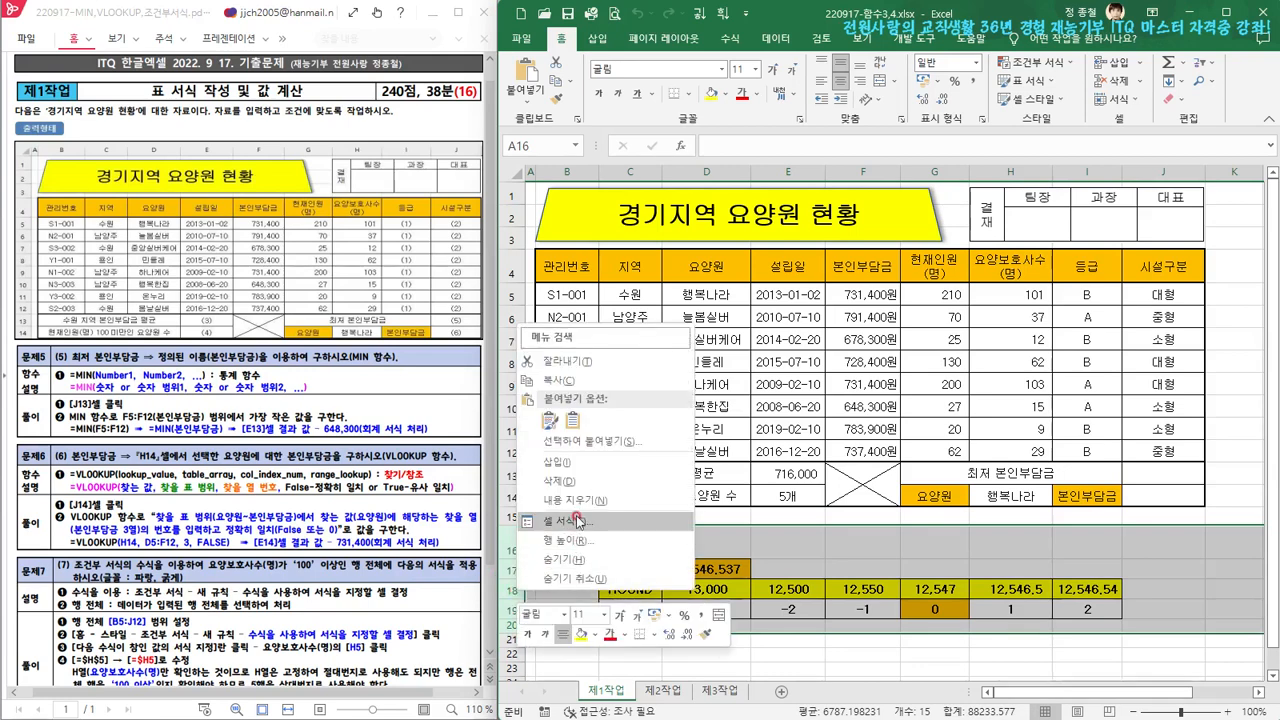
{"action": "left_click", "coordinate": [560, 481]}
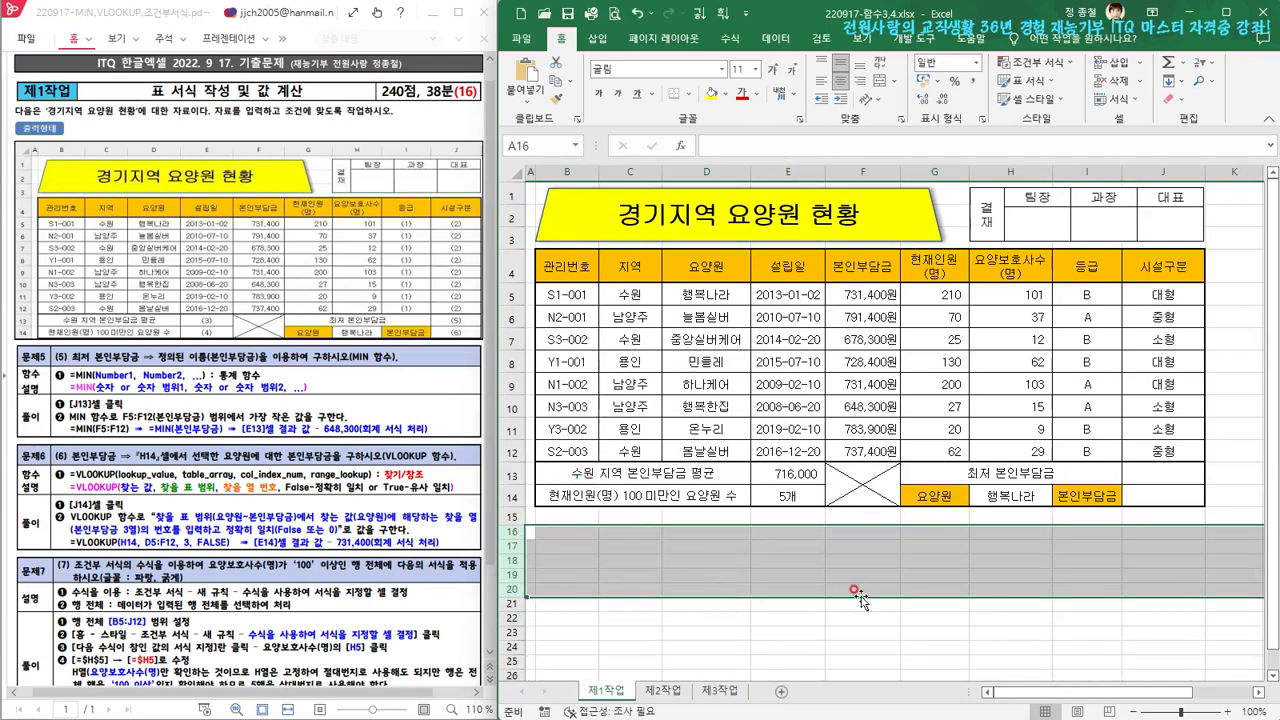
{"action": "left_click", "coordinate": [1064, 604]}
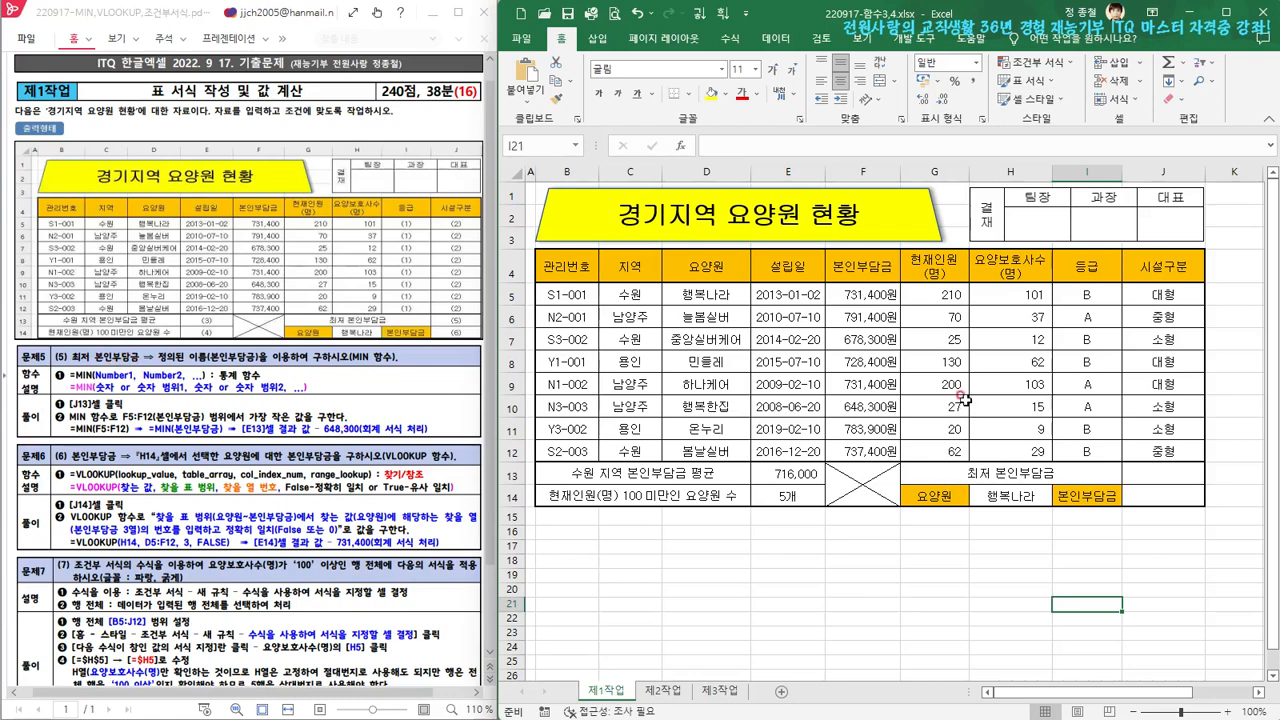
Step: Examine the 본인부담금 range F5:F12 and its single cells F5, F7, F10 and F12 as possible MIN arguments
{"action": "left_click_drag", "start_coordinate": [870, 296], "coordinate": [870, 452]}
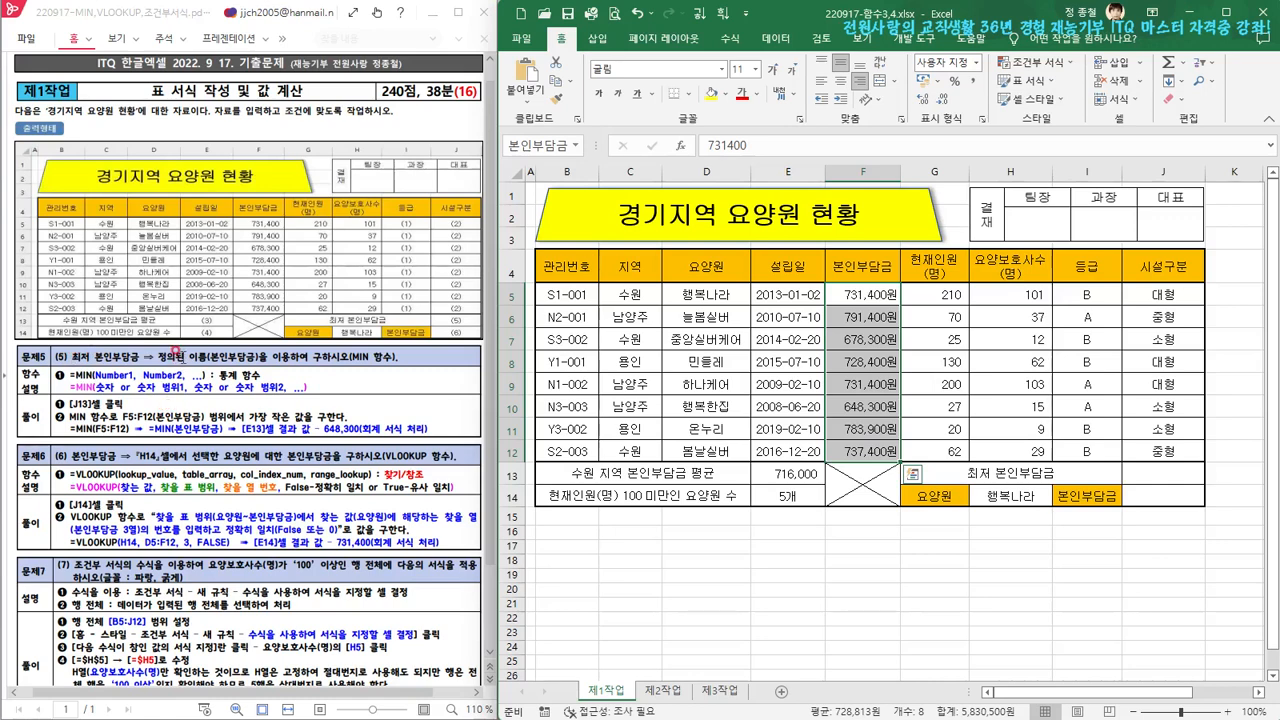
{"action": "left_click_drag", "start_coordinate": [875, 294], "coordinate": [878, 446]}
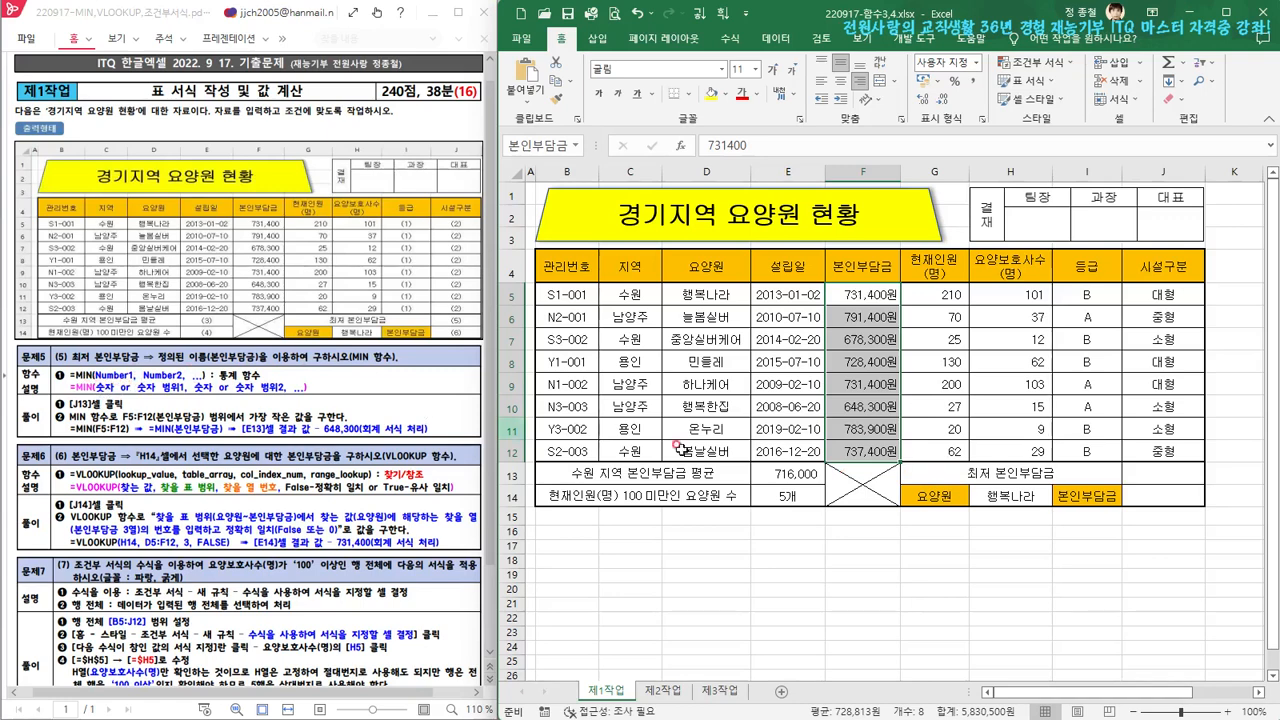
{"action": "left_click", "coordinate": [866, 293]}
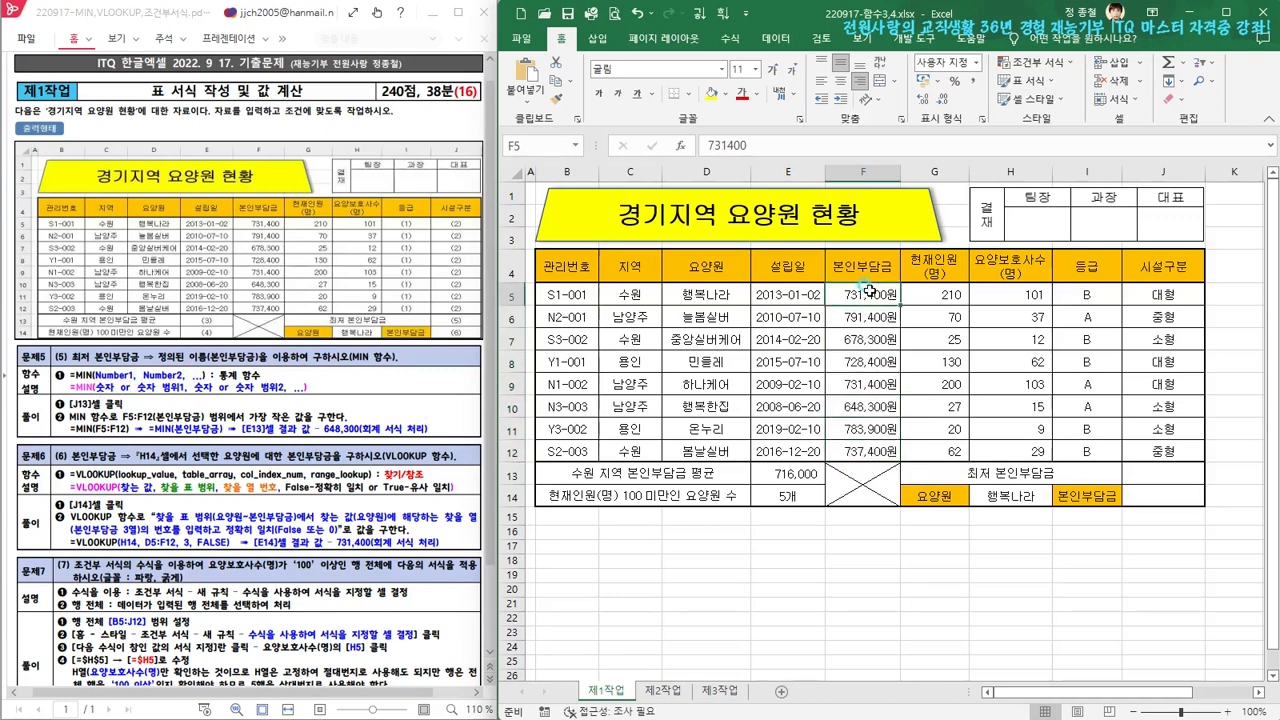
{"action": "left_click", "coordinate": [876, 340], "text": "ctrl"}
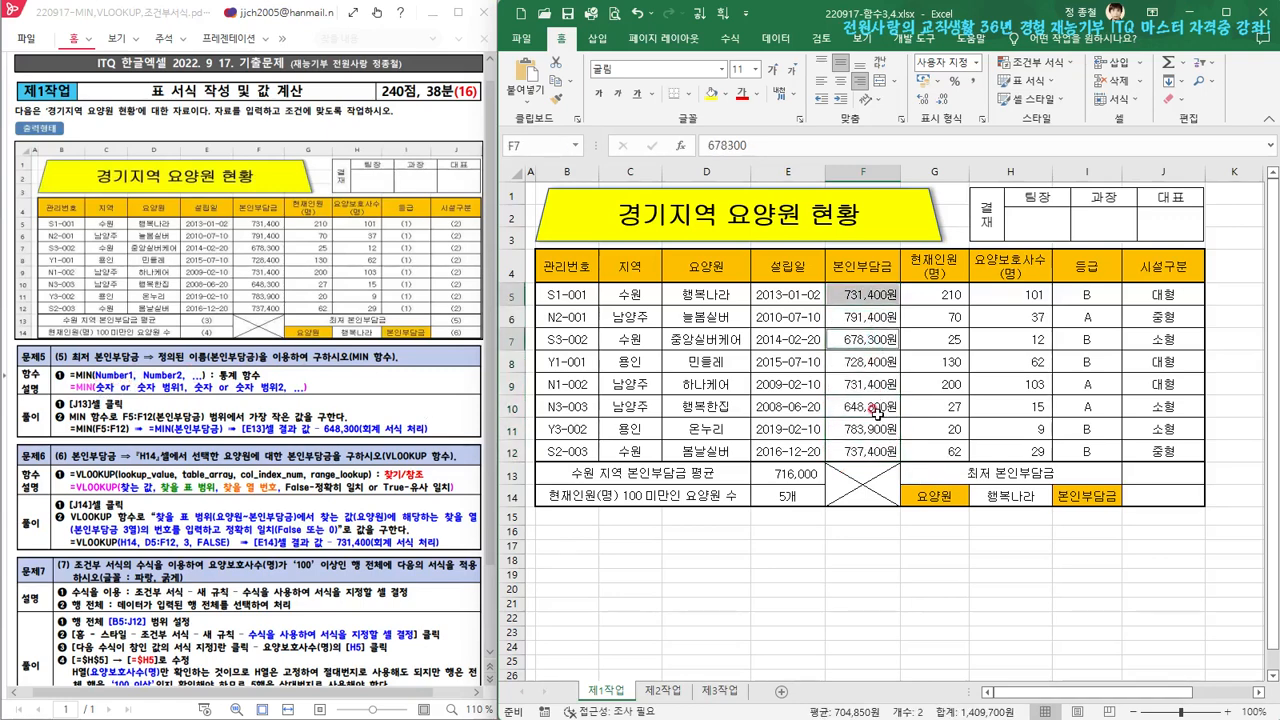
{"action": "left_click", "coordinate": [875, 406], "text": "ctrl"}
{"action": "left_click", "coordinate": [866, 451], "text": "ctrl"}
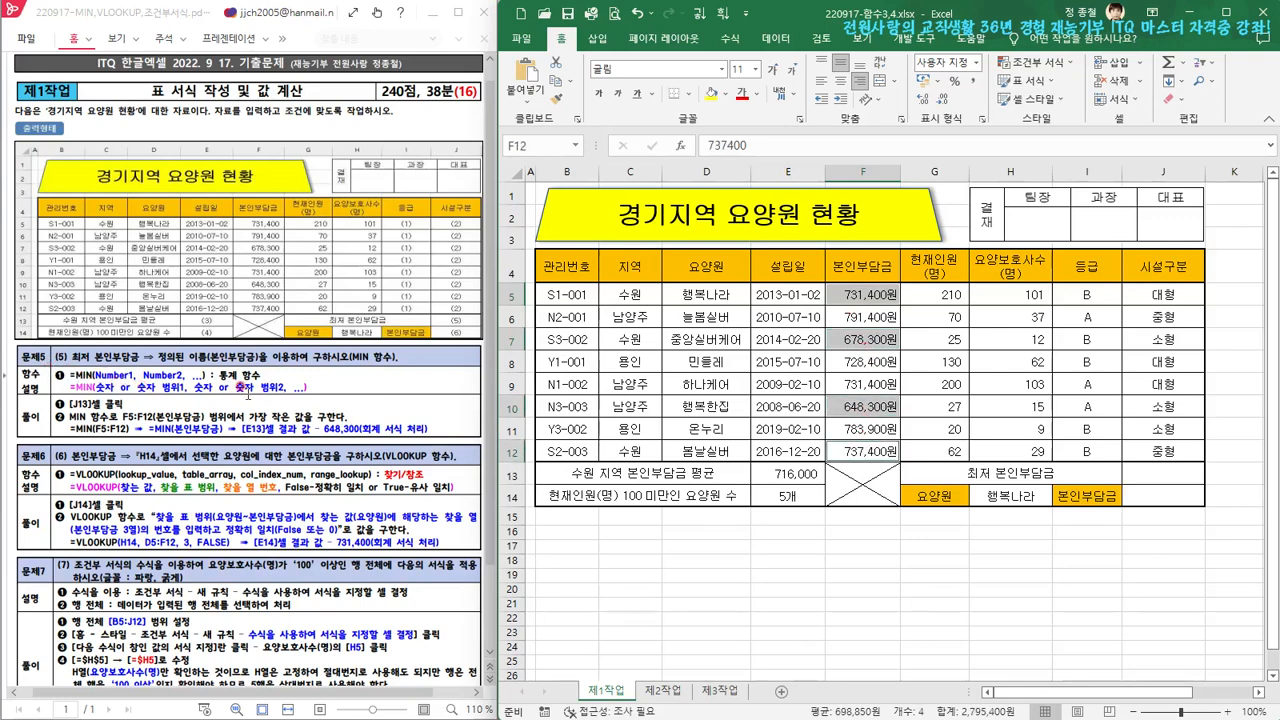
{"action": "left_click_drag", "start_coordinate": [866, 292], "coordinate": [870, 452]}
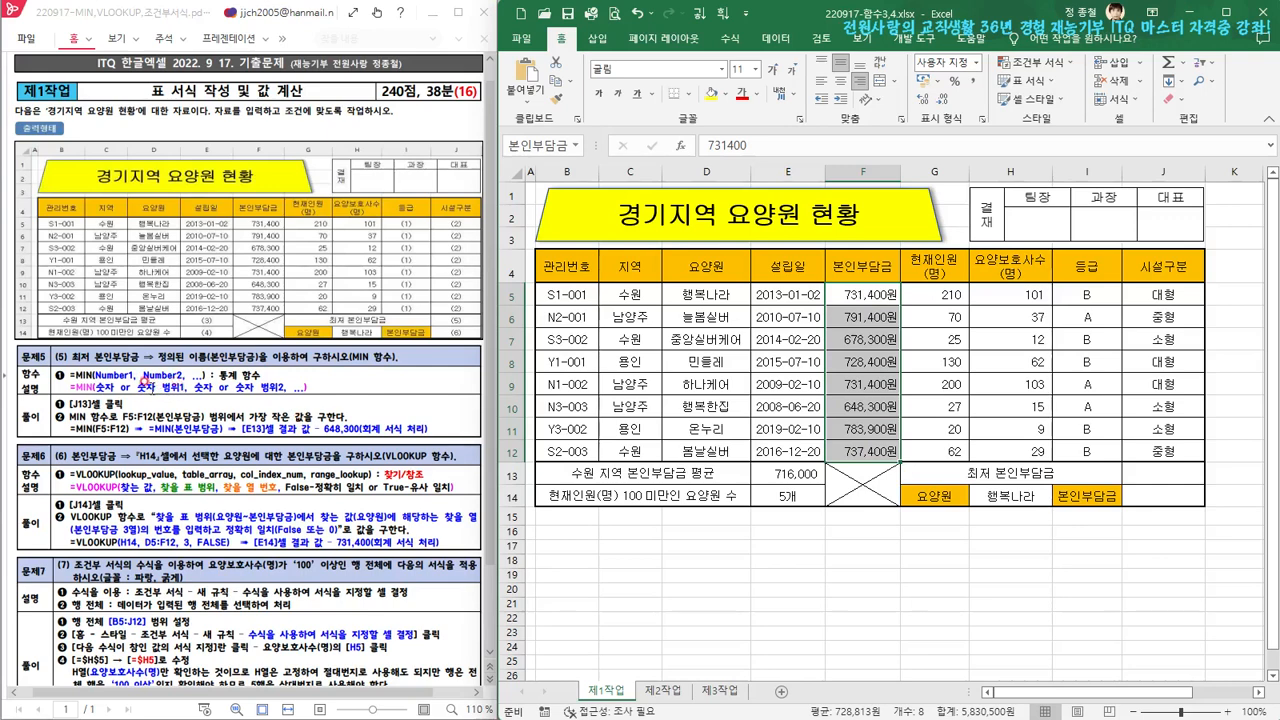
Step: Enter =MIN(본인부담금) in cell J13 and format the result with the accounting comma style
{"action": "left_click", "coordinate": [1167, 478]}
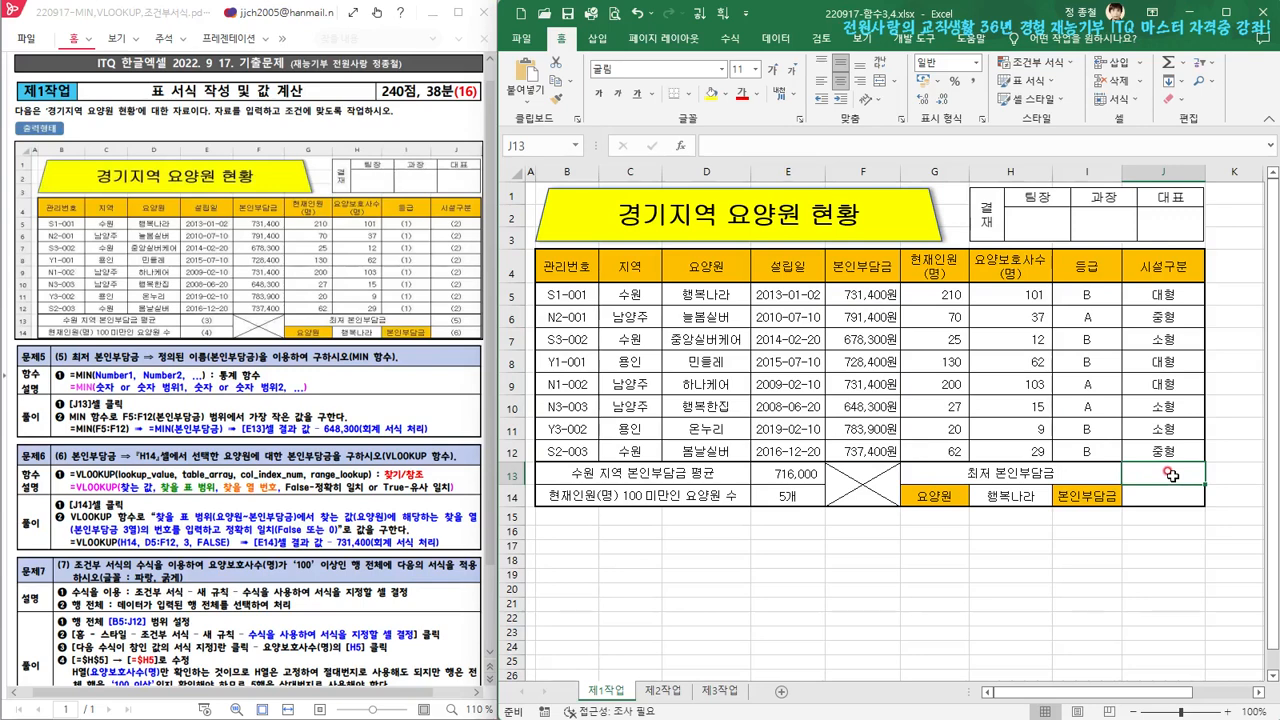
{"action": "left_click", "coordinate": [757, 145]}
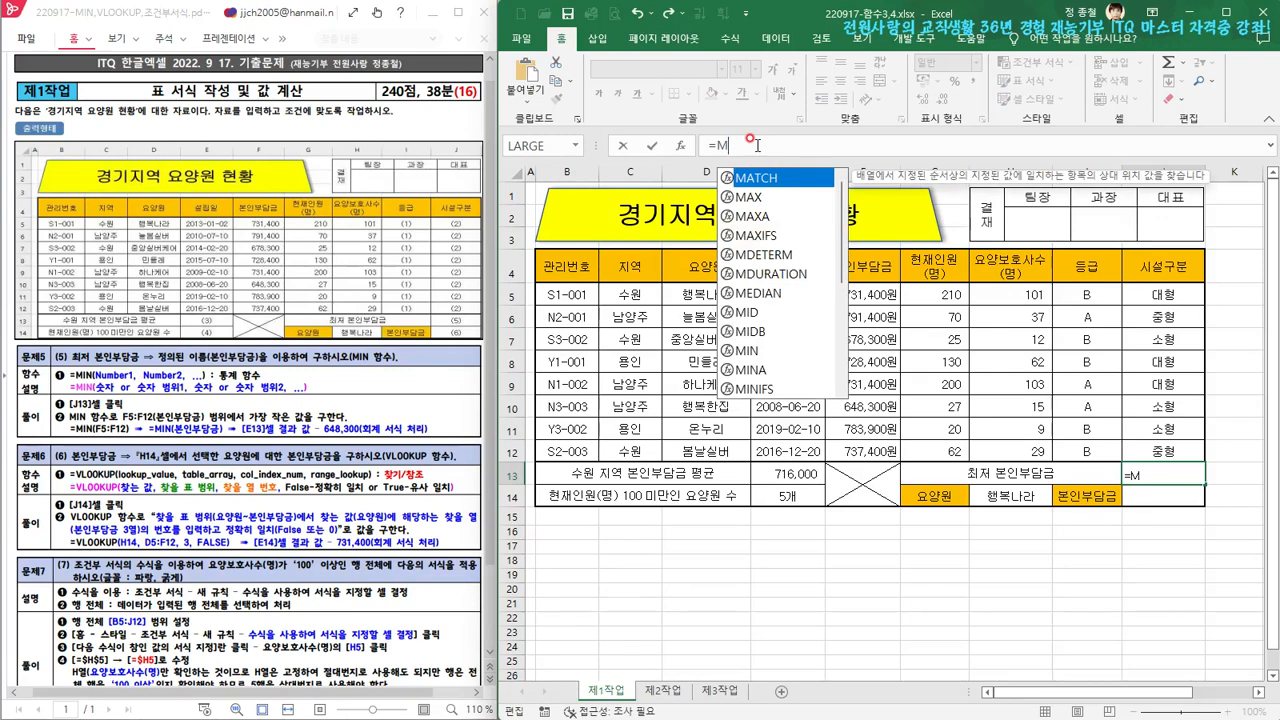
{"action": "double_click", "coordinate": [755, 352]}
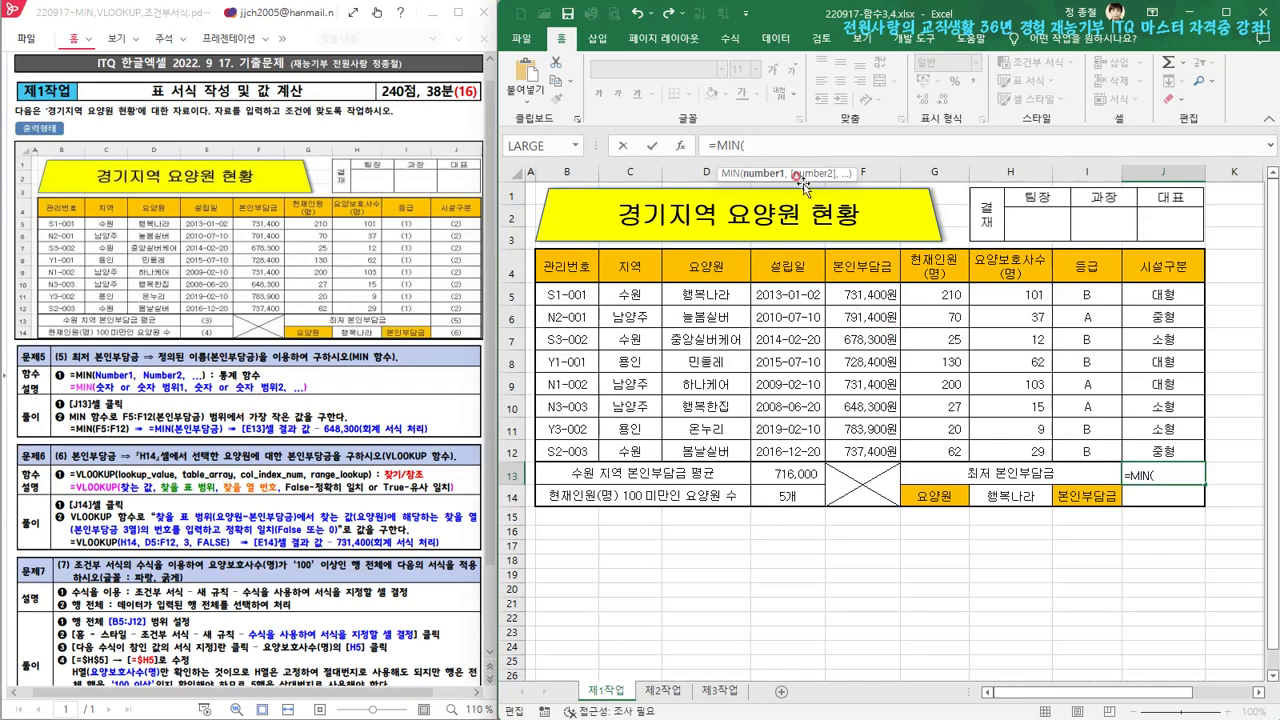
{"action": "left_click", "coordinate": [862, 296]}
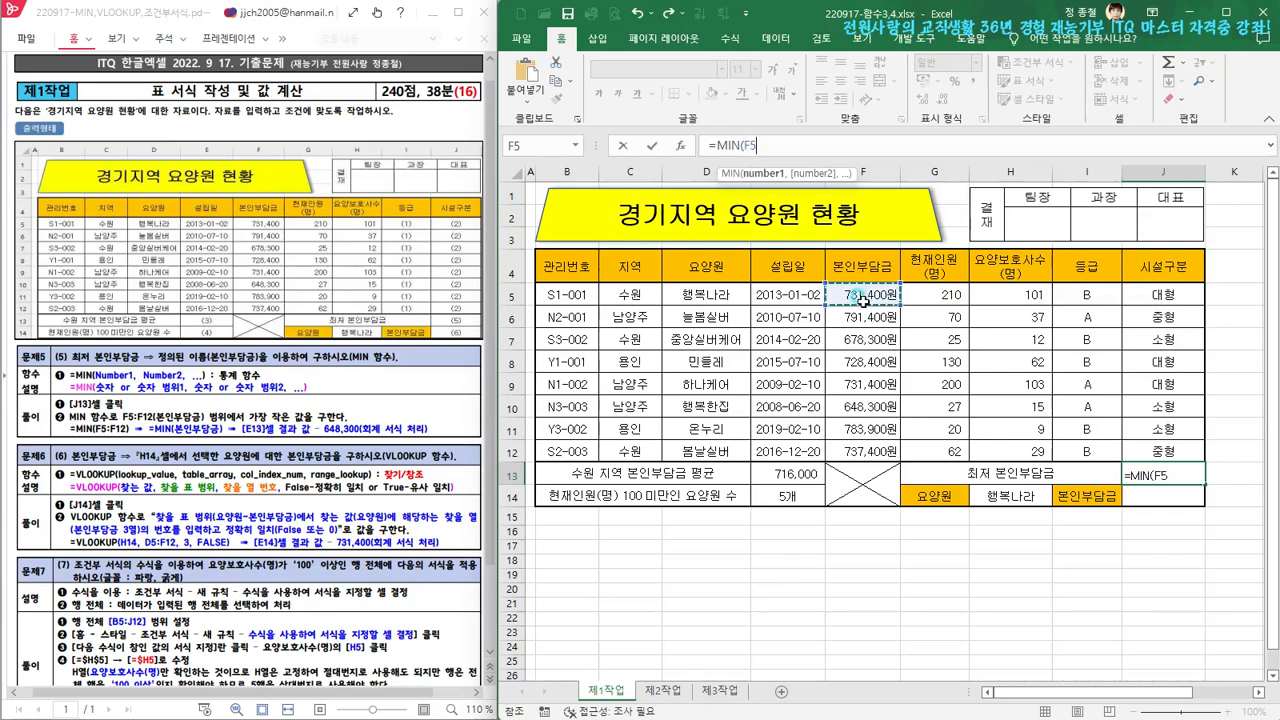
{"action": "left_click_drag", "start_coordinate": [860, 427], "coordinate": [859, 446]}
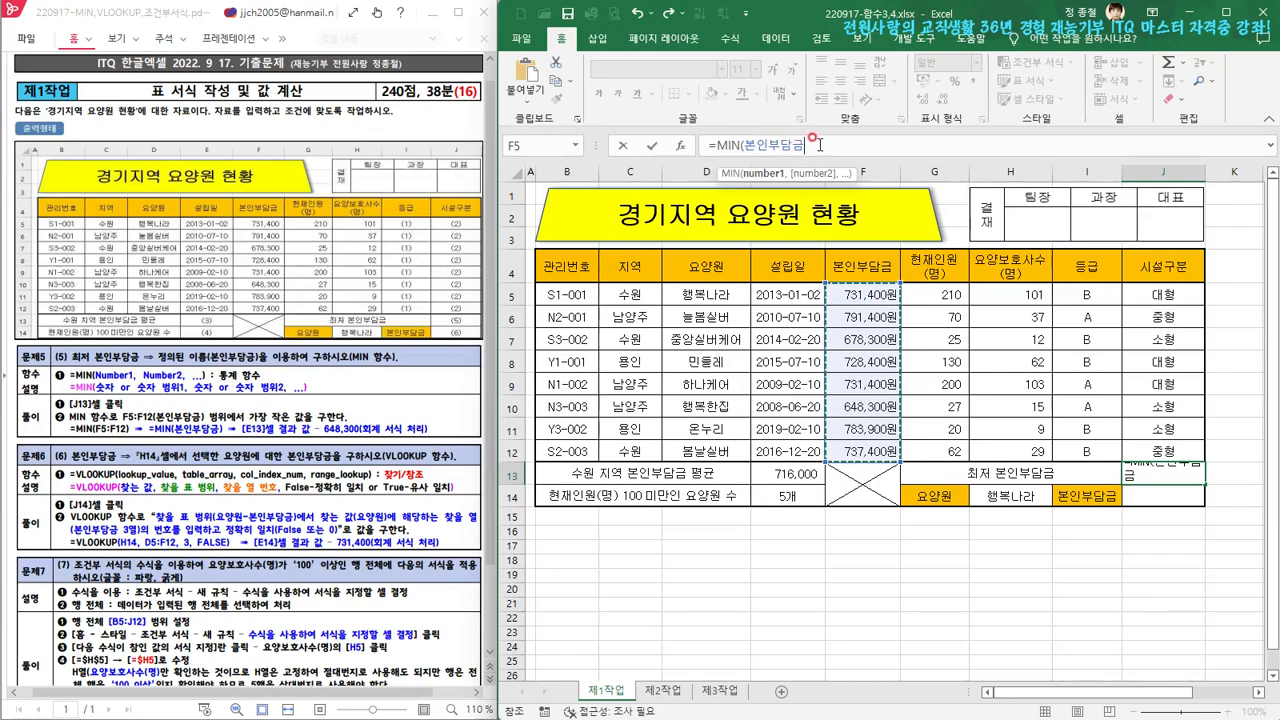
{"action": "type", "text": ")"}
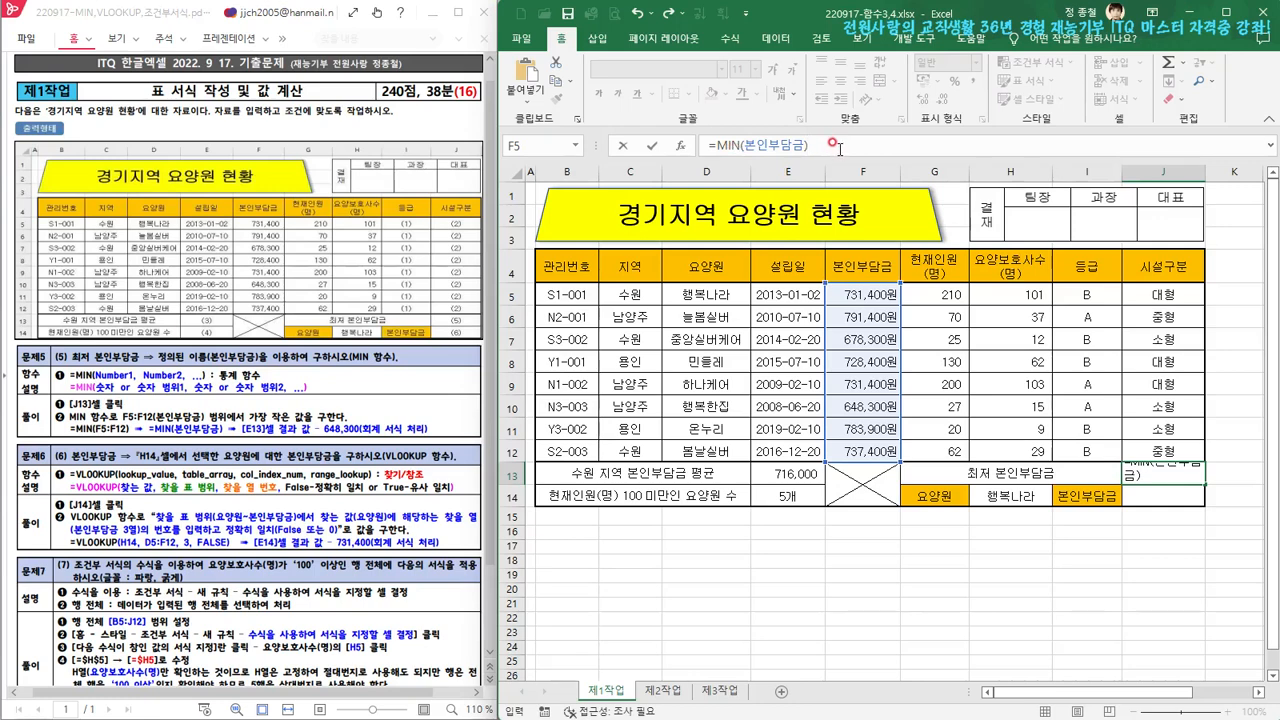
{"action": "key", "text": "Return"}
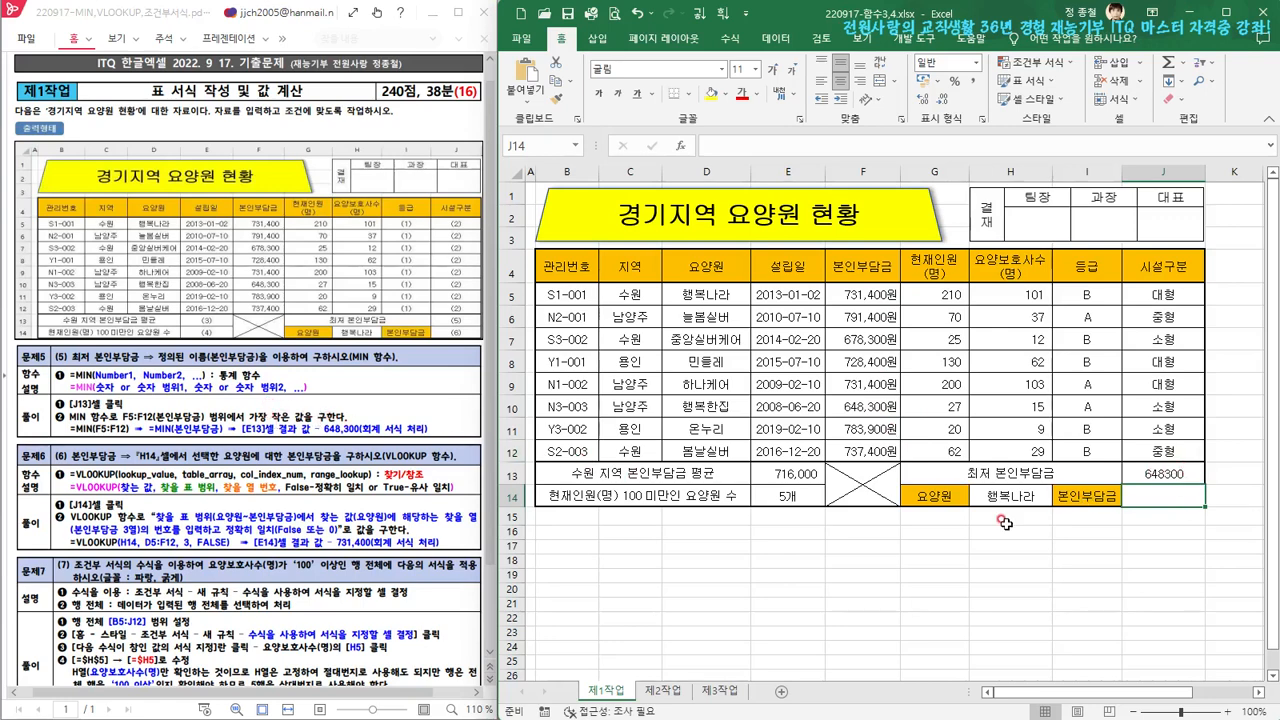
{"action": "left_click", "coordinate": [1183, 476]}
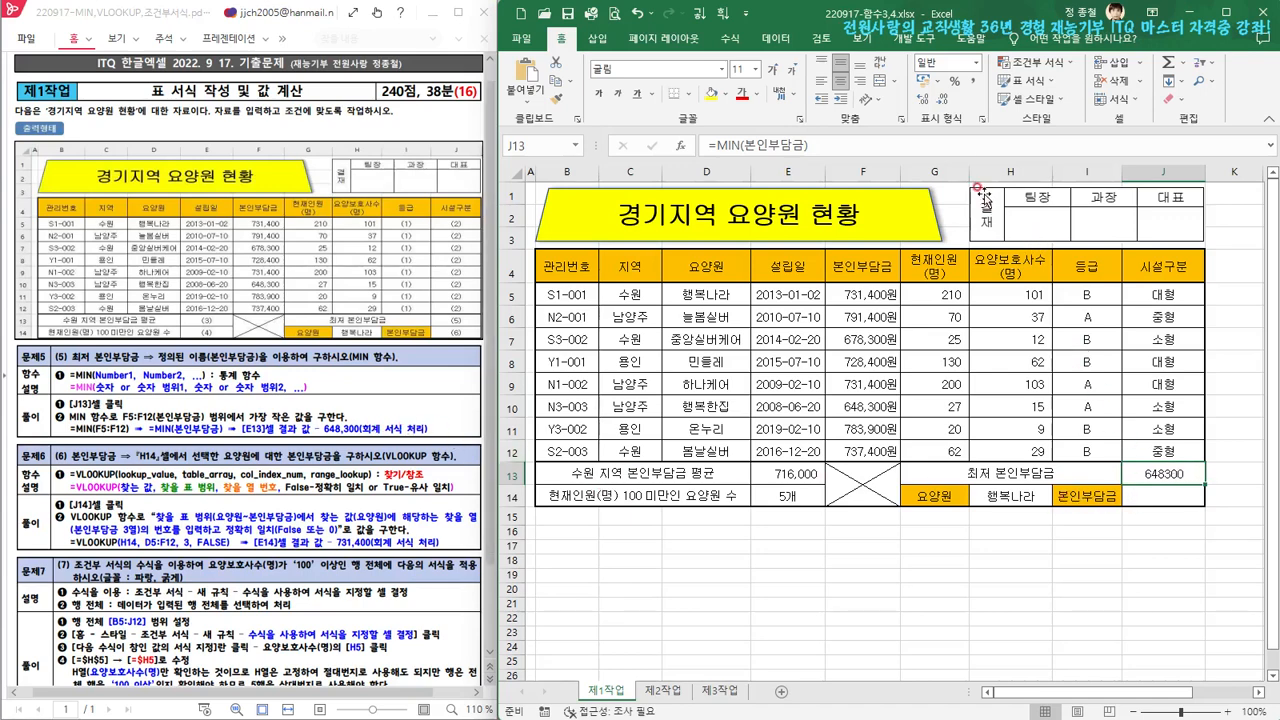
{"action": "left_click", "coordinate": [971, 83]}
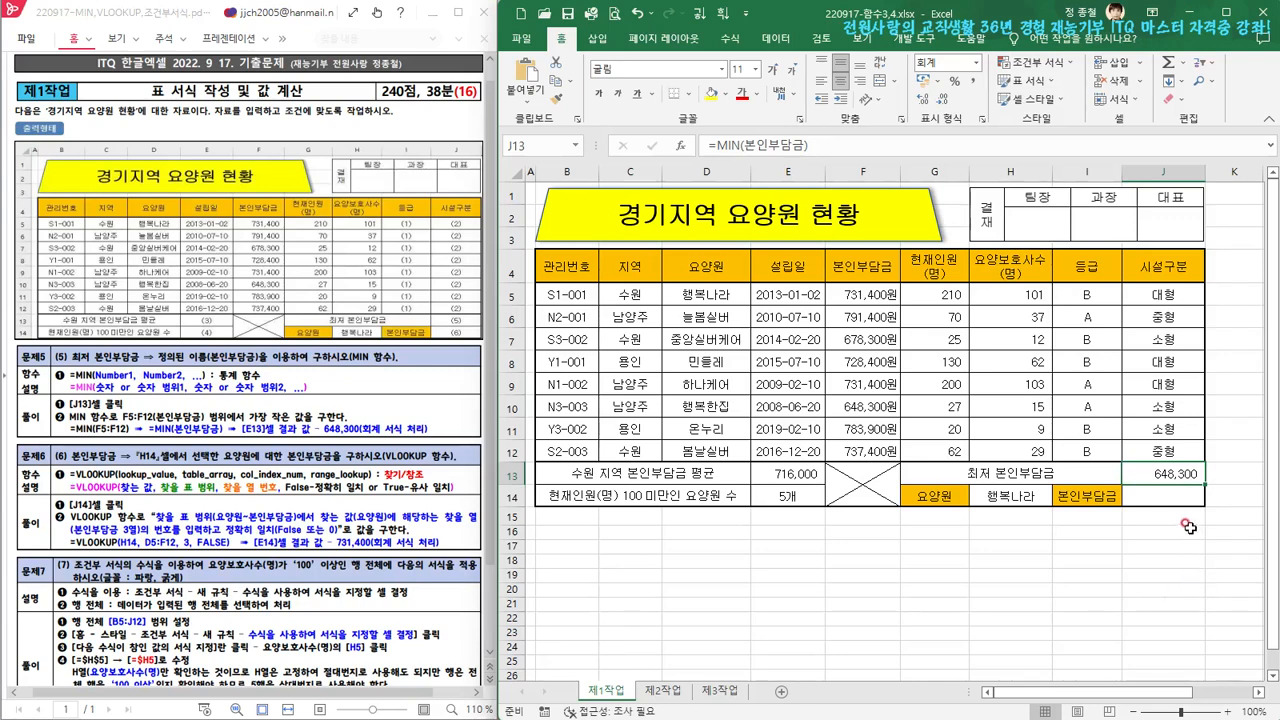
Step: Choose 중앙실버케어 as the 요양원 in cell H14
{"action": "left_click", "coordinate": [1165, 493]}
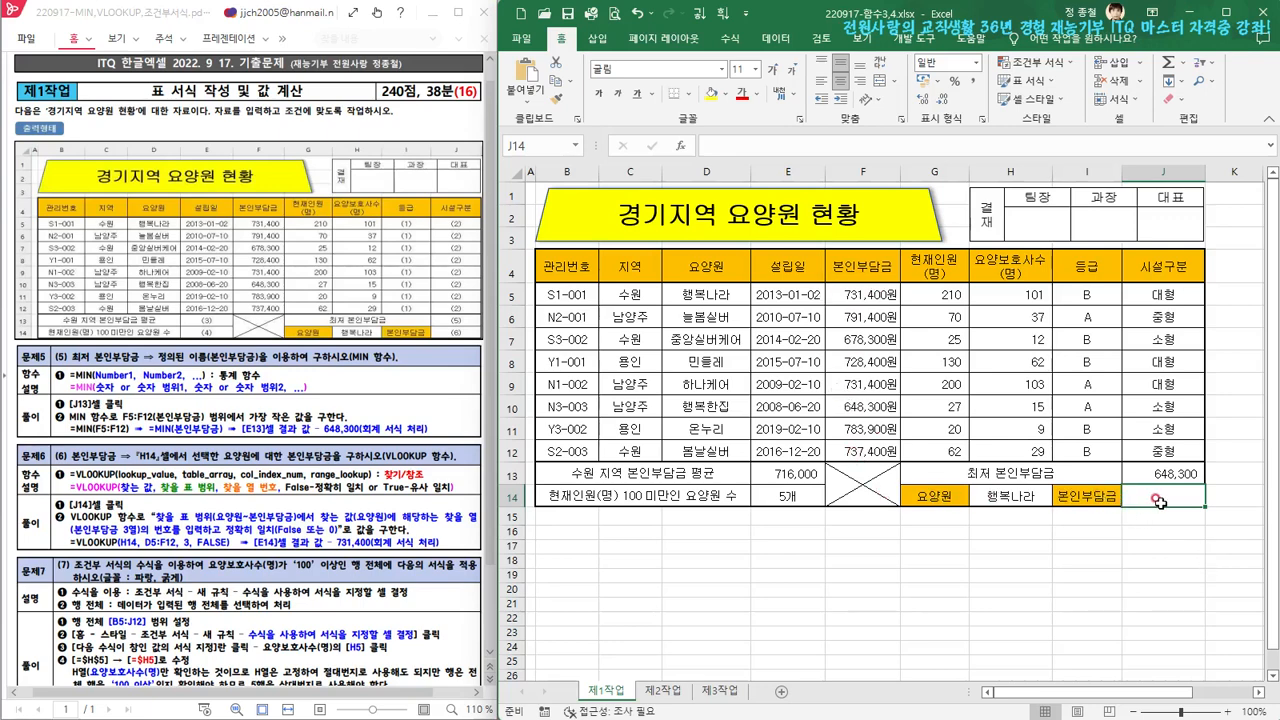
{"action": "left_click", "coordinate": [940, 496]}
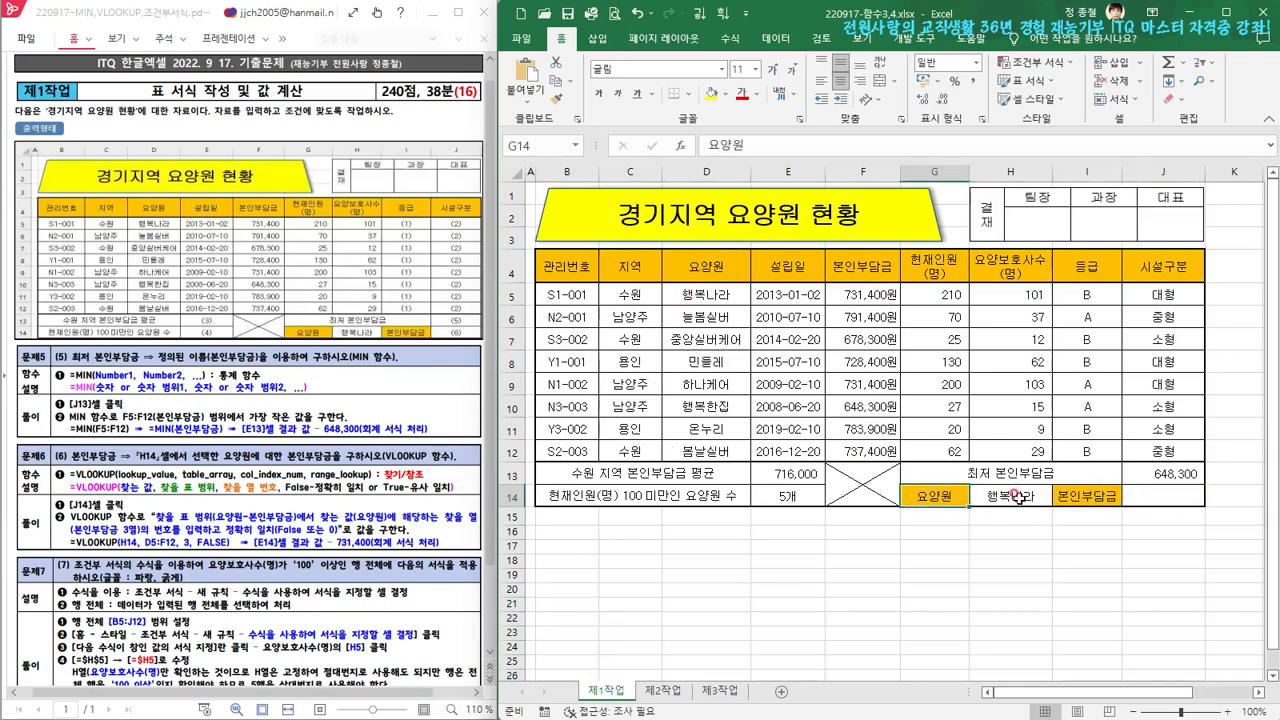
{"action": "left_click", "coordinate": [1015, 497]}
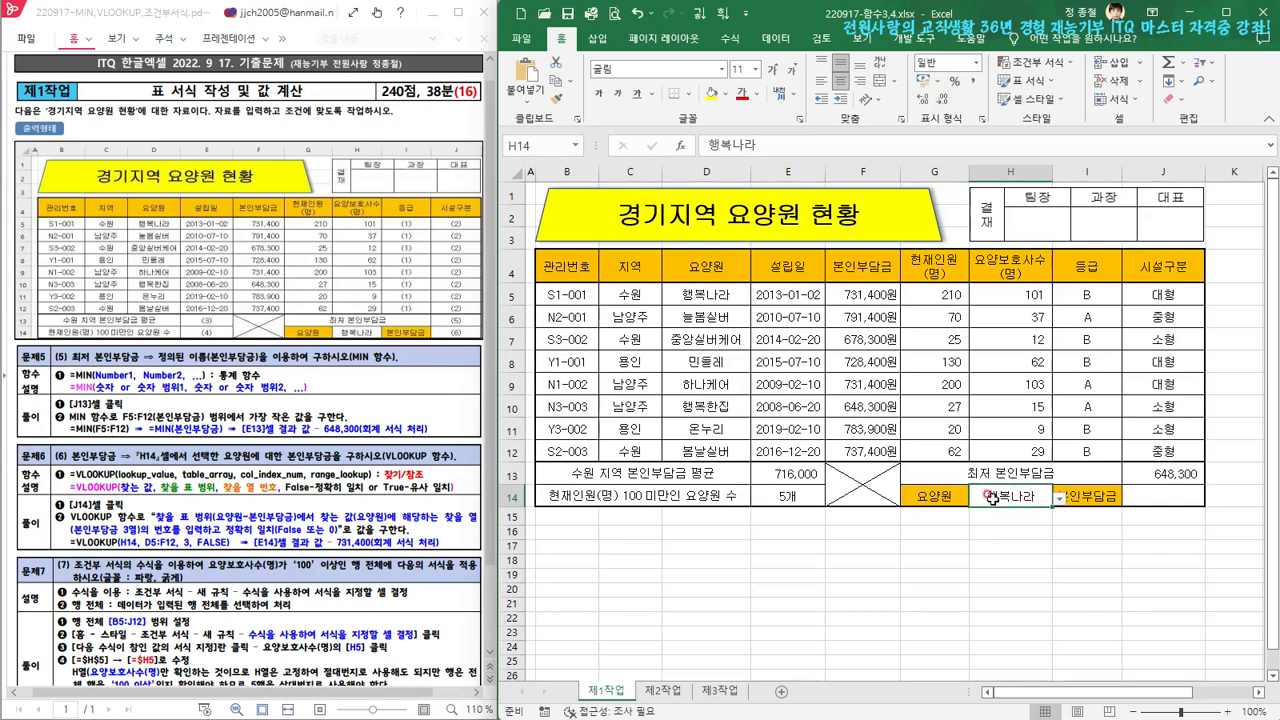
{"action": "left_click", "coordinate": [1058, 497]}
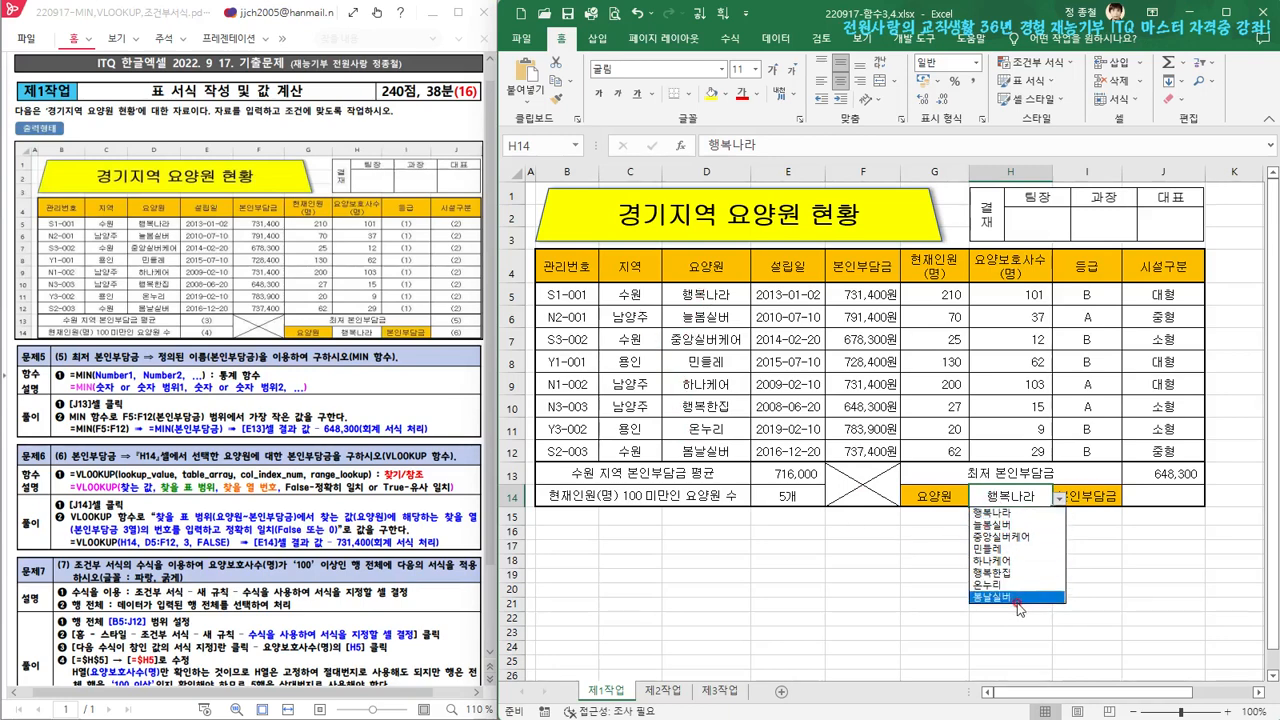
{"action": "left_click", "coordinate": [997, 512]}
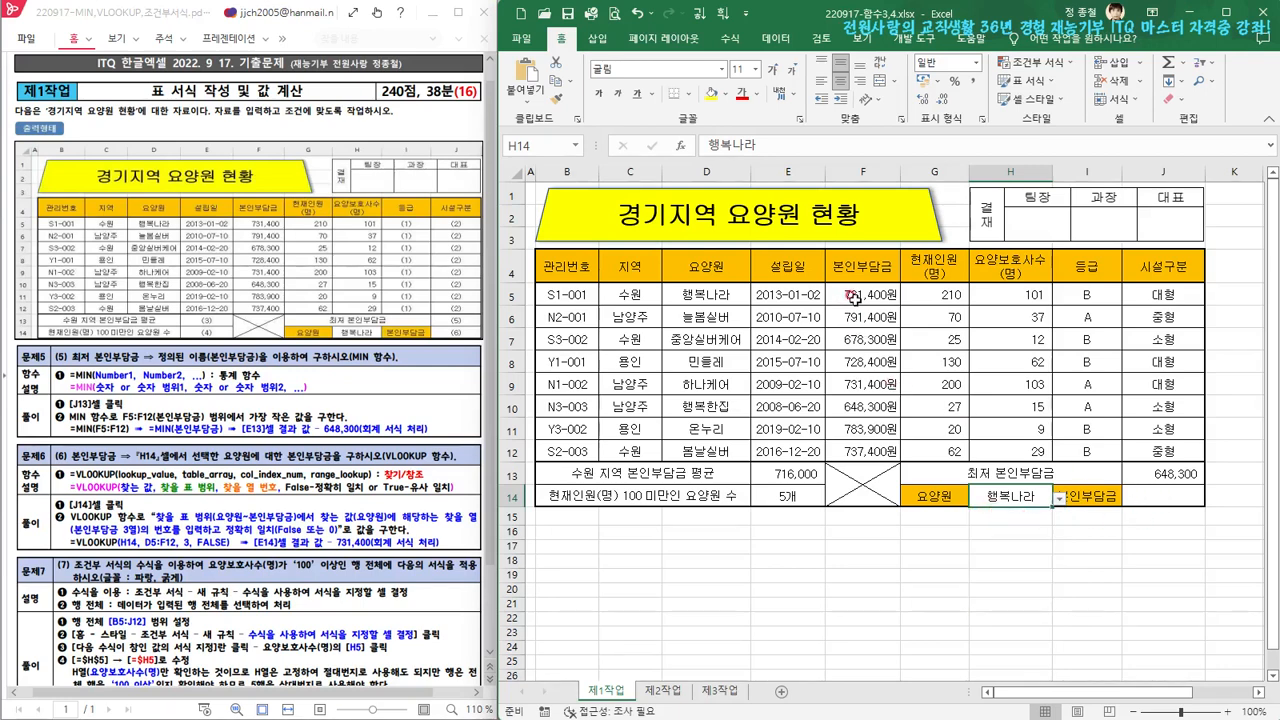
{"action": "left_click", "coordinate": [1057, 497]}
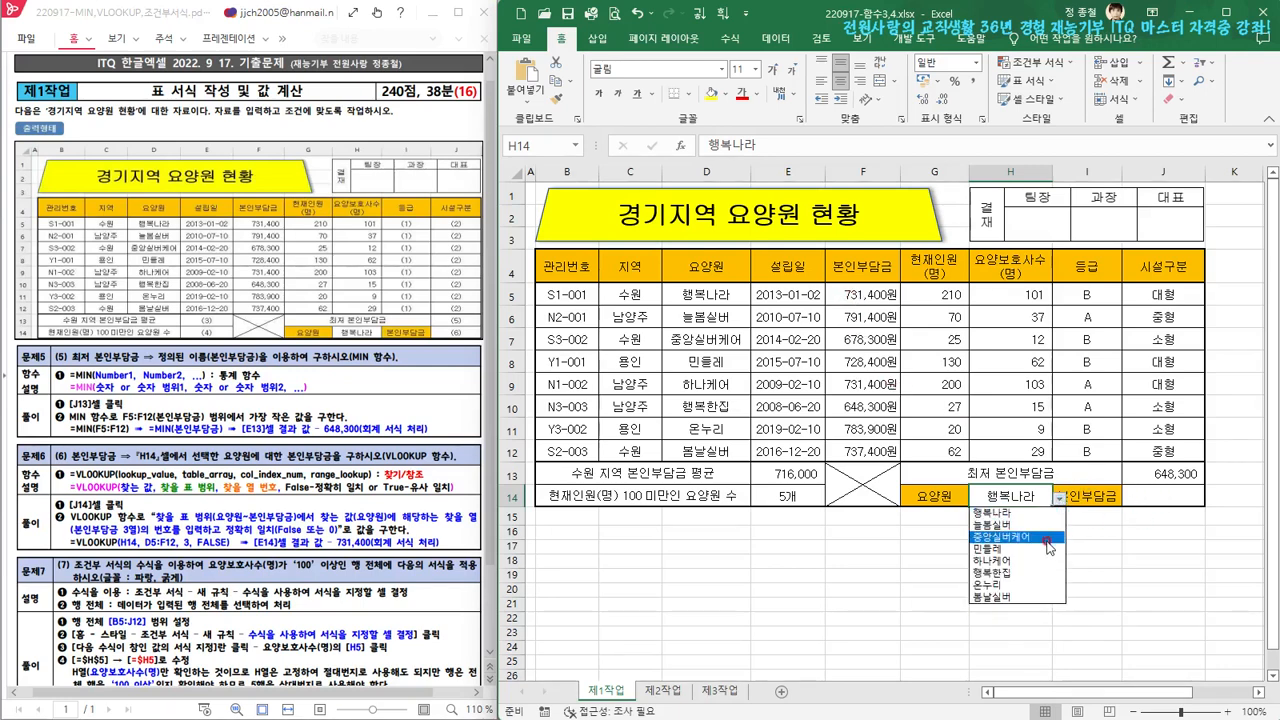
{"action": "left_click", "coordinate": [1035, 537]}
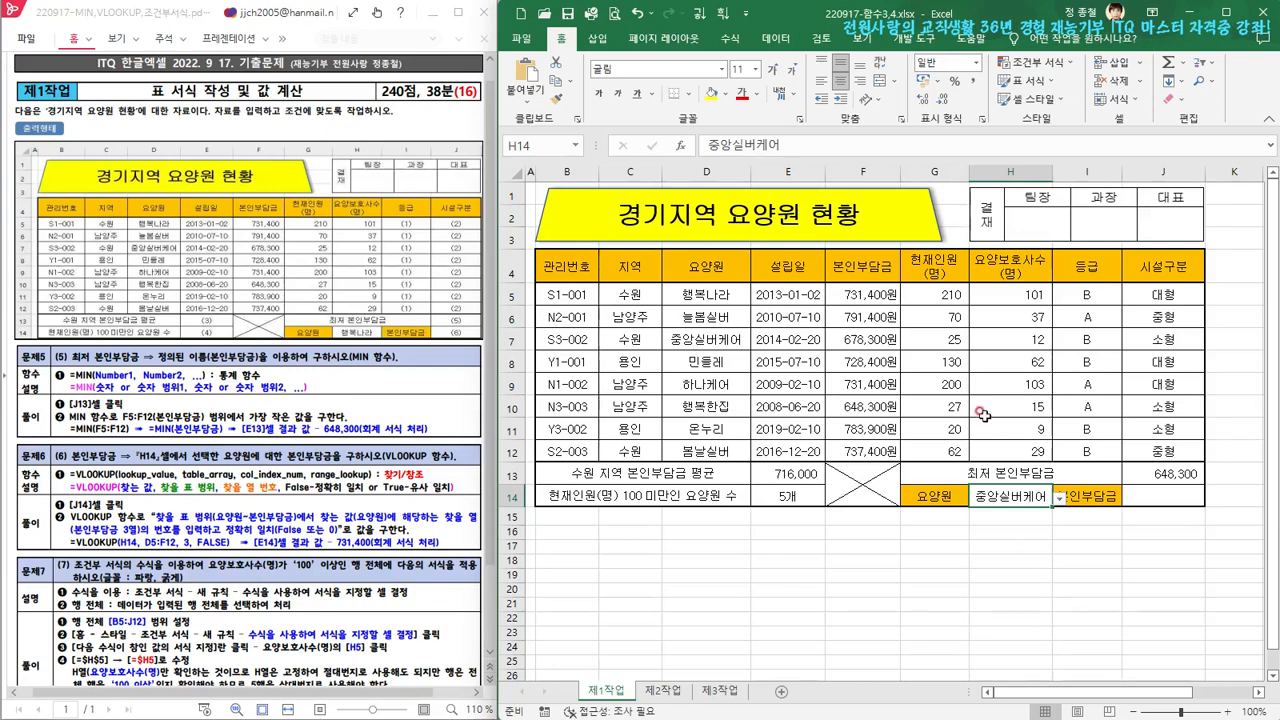
Step: Review the 요양원 names in D5:D12 and the 본인부담금 amounts in F5:F12 as the lookup columns
{"action": "left_click_drag", "start_coordinate": [714, 295], "coordinate": [708, 452]}
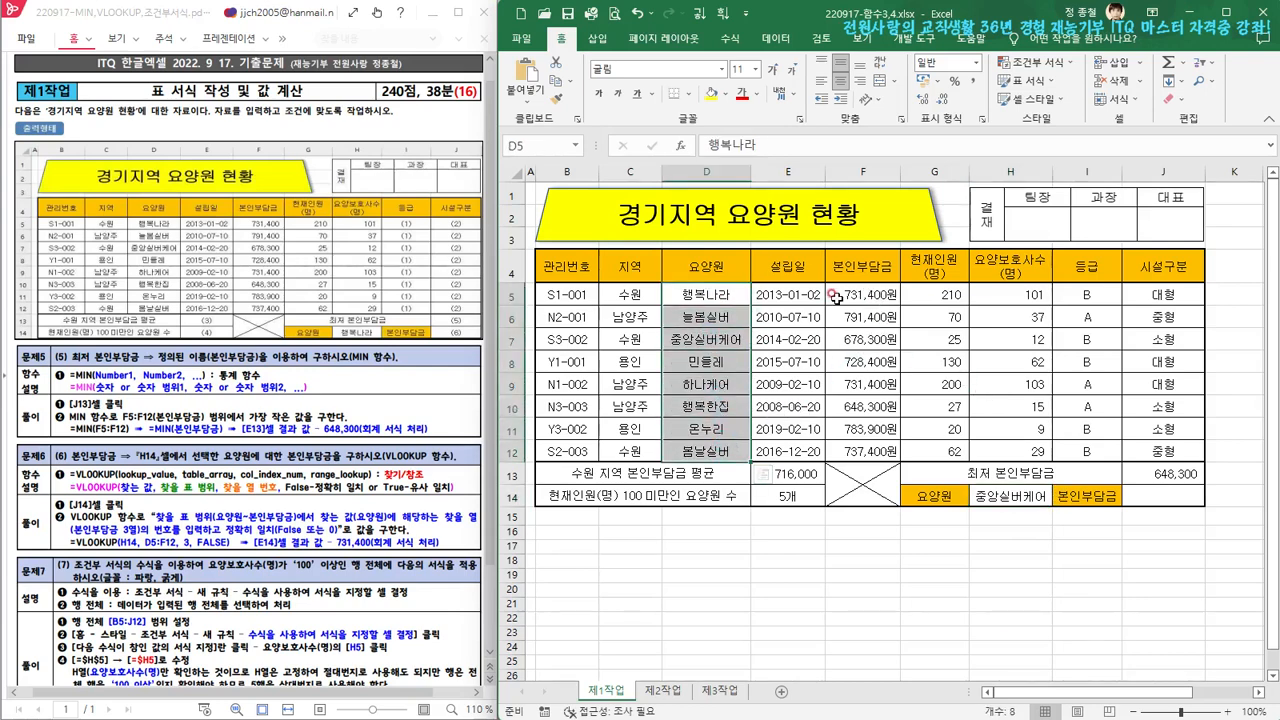
{"action": "left_click_drag", "start_coordinate": [716, 295], "coordinate": [708, 455]}
{"action": "left_click_drag", "start_coordinate": [851, 289], "coordinate": [858, 455]}
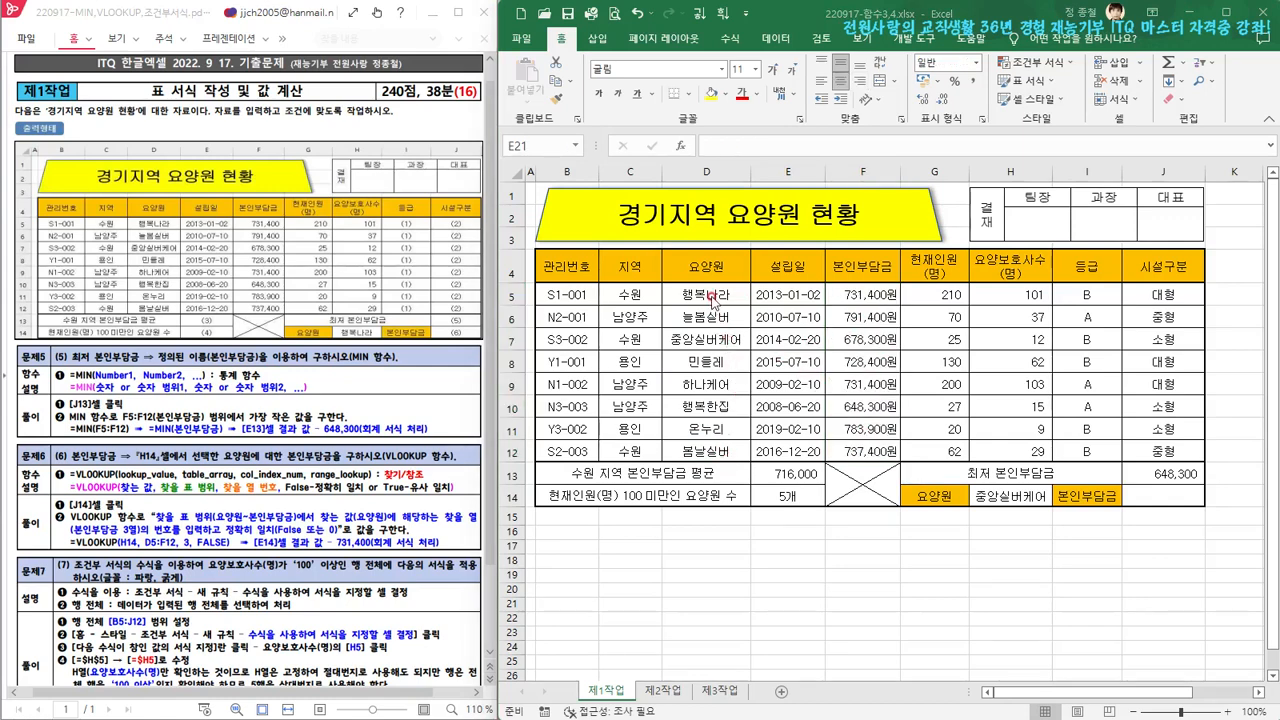
{"action": "left_click_drag", "start_coordinate": [708, 296], "coordinate": [703, 450]}
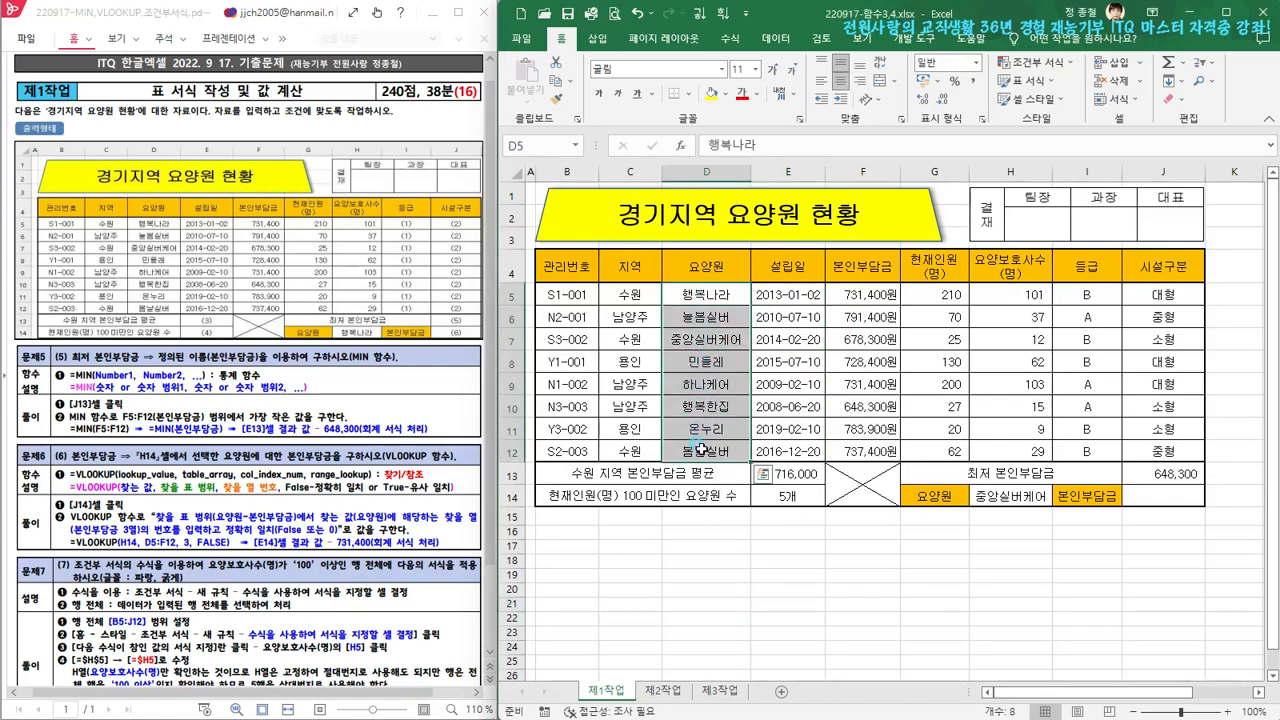
Step: Copy the 요양원 names D5:D12 with the 본인부담금 amounts F5:F12, paste them transposed at B16, and compare both layouts
{"action": "left_click", "coordinate": [876, 296], "text": "ctrl"}
{"action": "left_click_drag", "start_coordinate": [876, 296], "coordinate": [868, 452]}
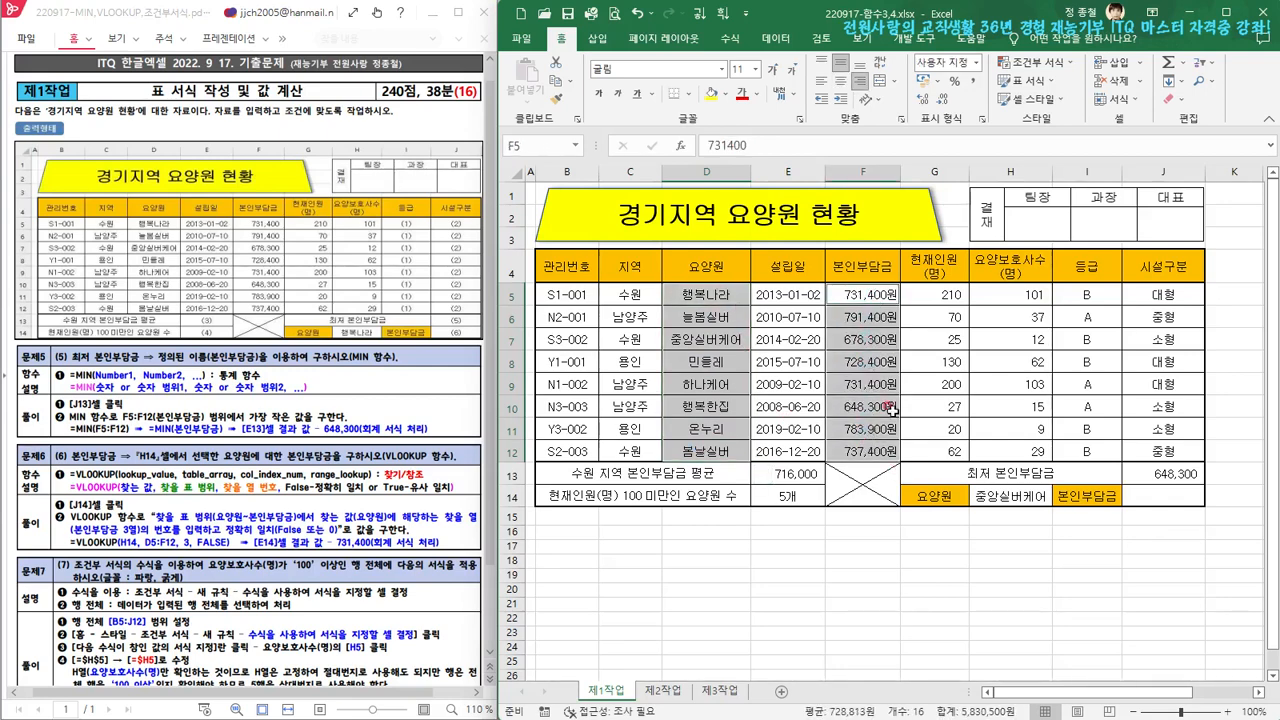
{"action": "key", "text": "ctrl+c"}
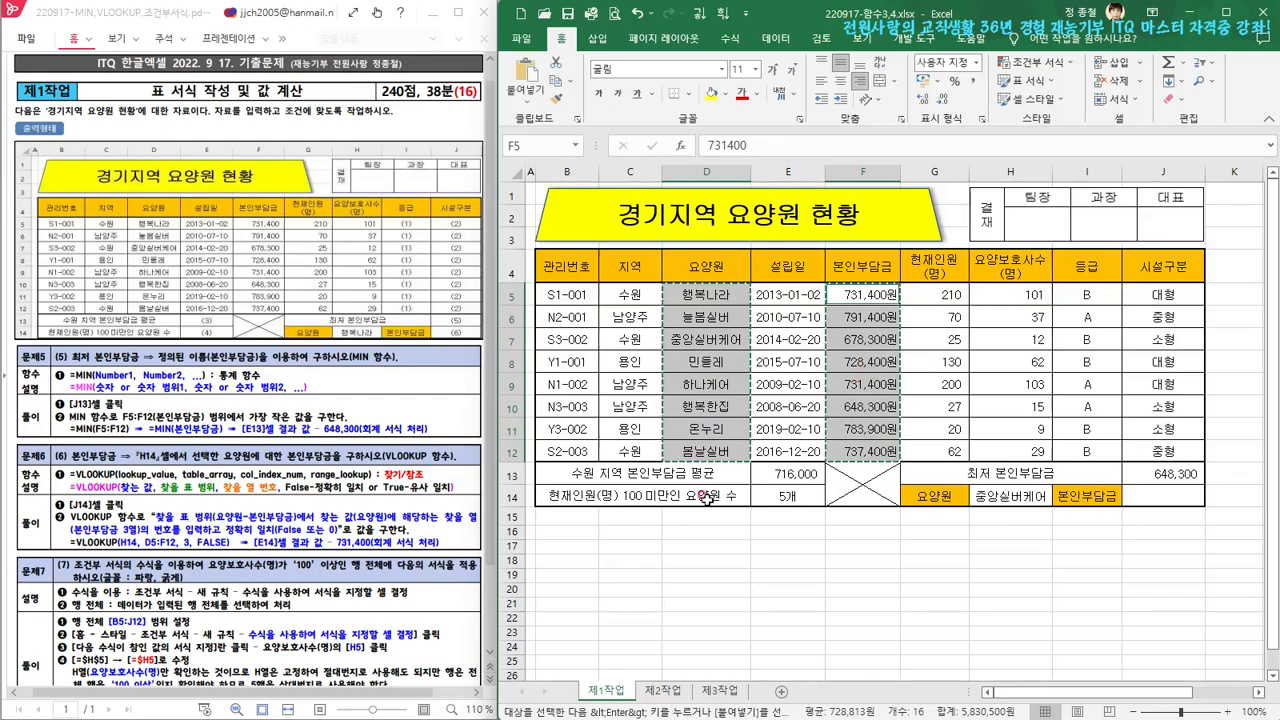
{"action": "left_click", "coordinate": [561, 529]}
{"action": "right_click", "coordinate": [561, 529]}
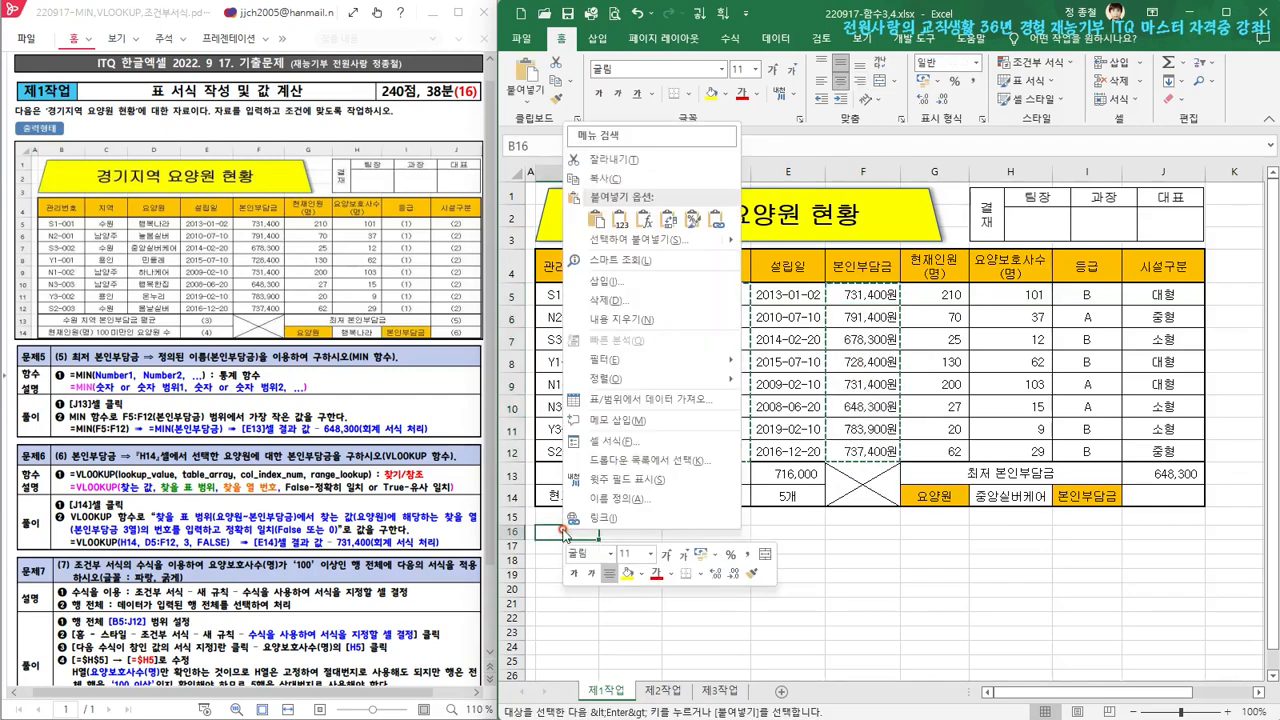
{"action": "left_click", "coordinate": [645, 222]}
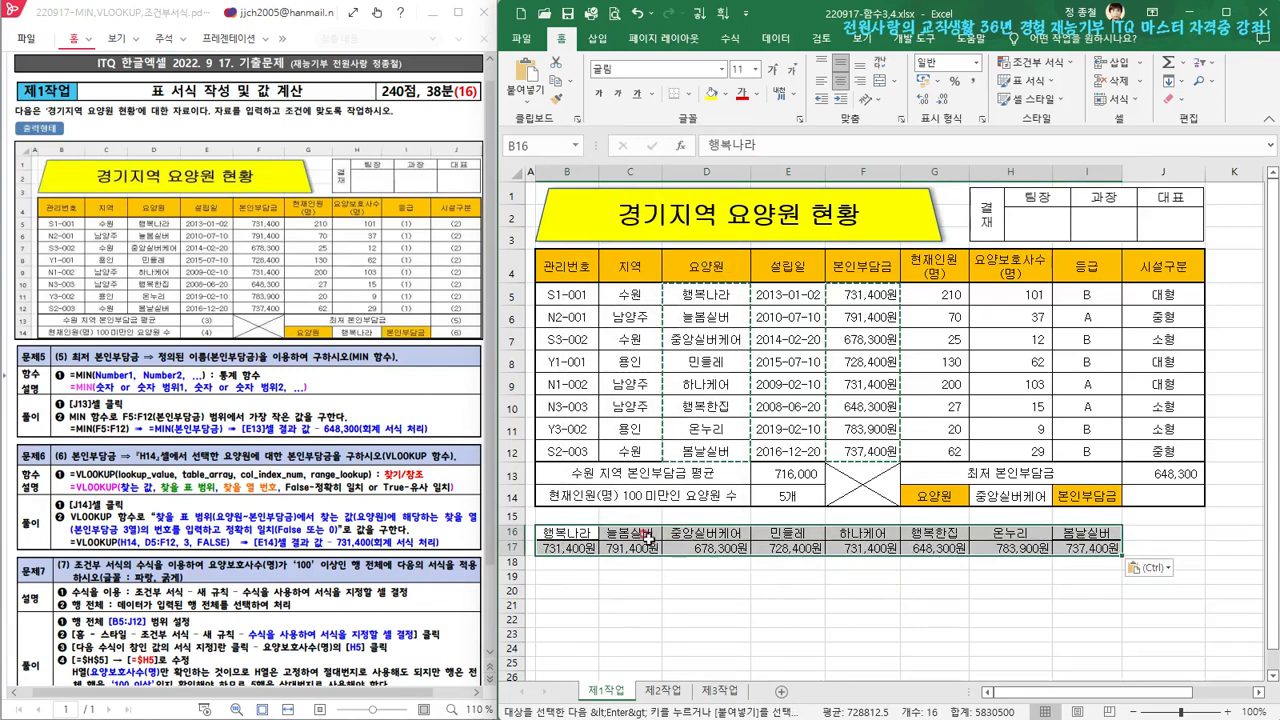
{"action": "left_click", "coordinate": [572, 531]}
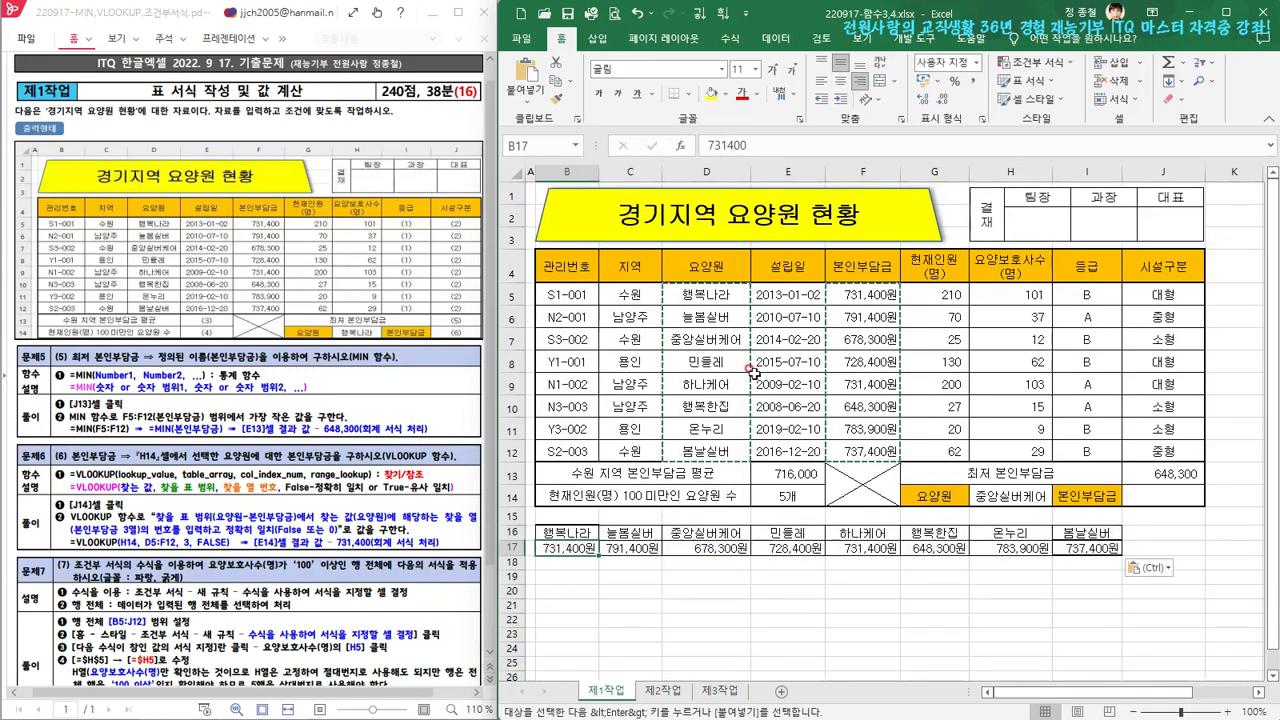
{"action": "left_click", "coordinate": [708, 293]}
{"action": "left_click", "coordinate": [864, 294]}
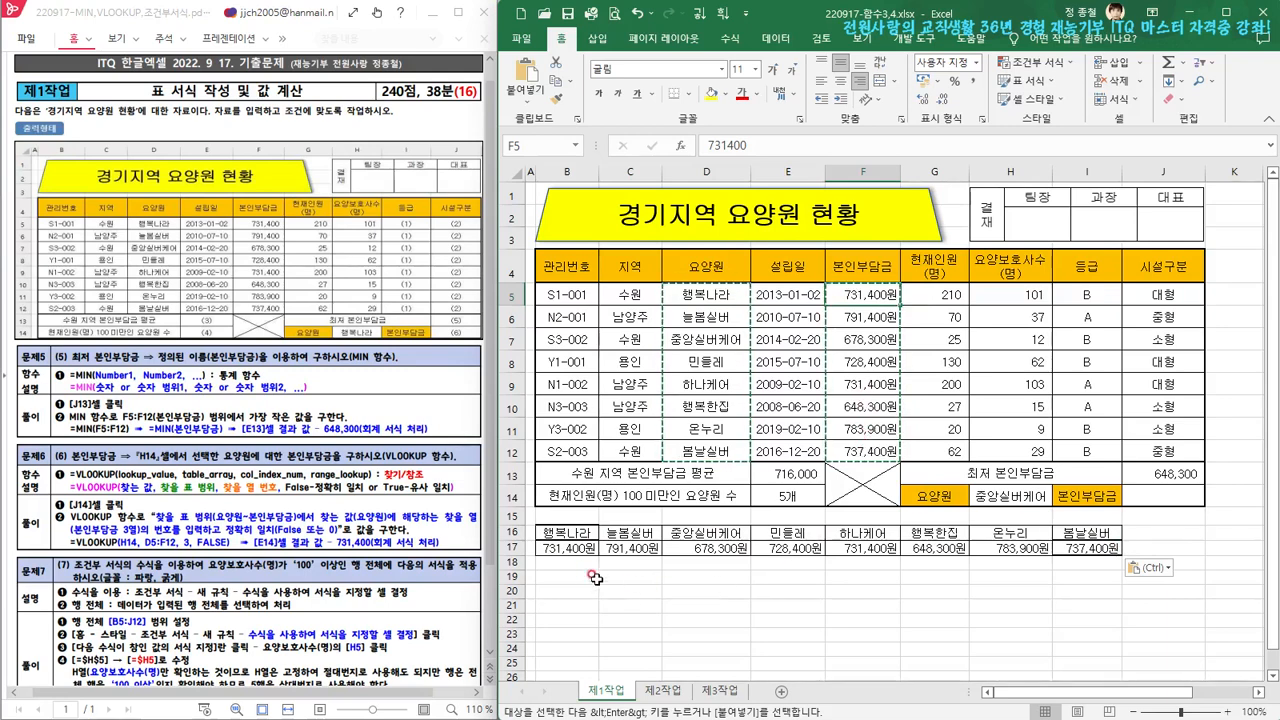
Step: Delete rows 16 and 17 holding the transposed copy below the table
{"action": "left_click_drag", "start_coordinate": [512, 535], "coordinate": [512, 548]}
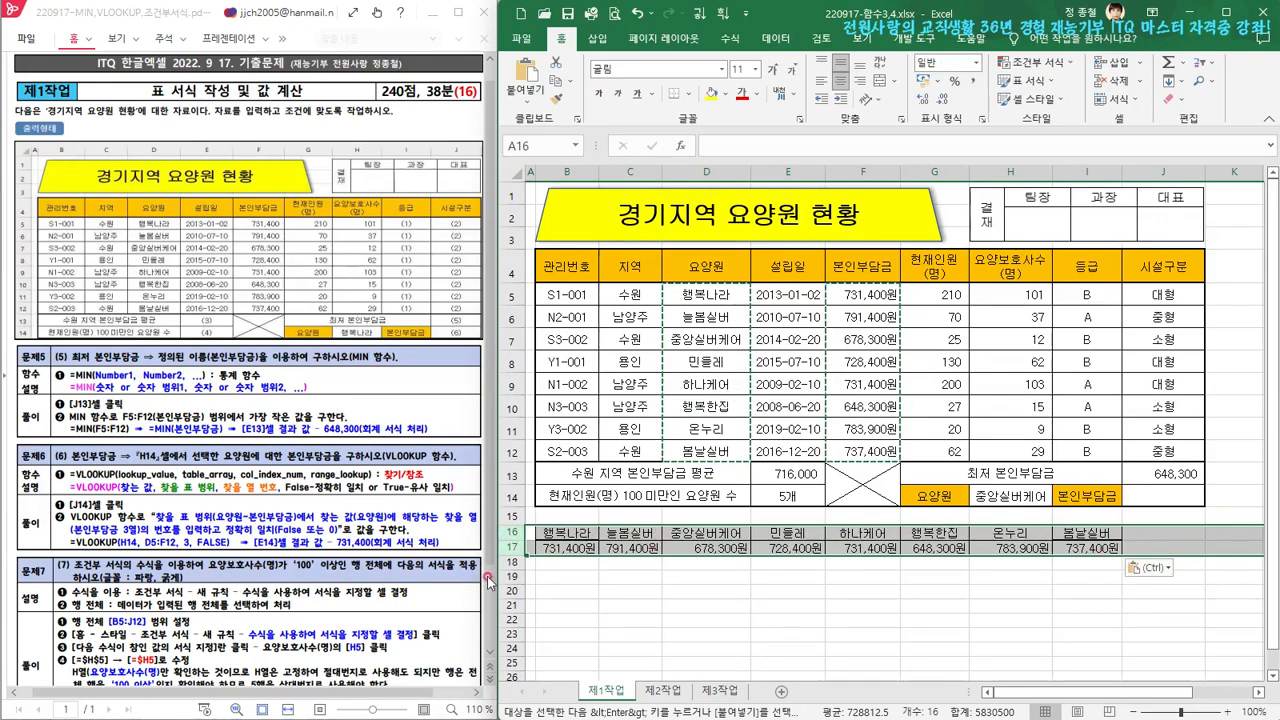
{"action": "right_click", "coordinate": [515, 536]}
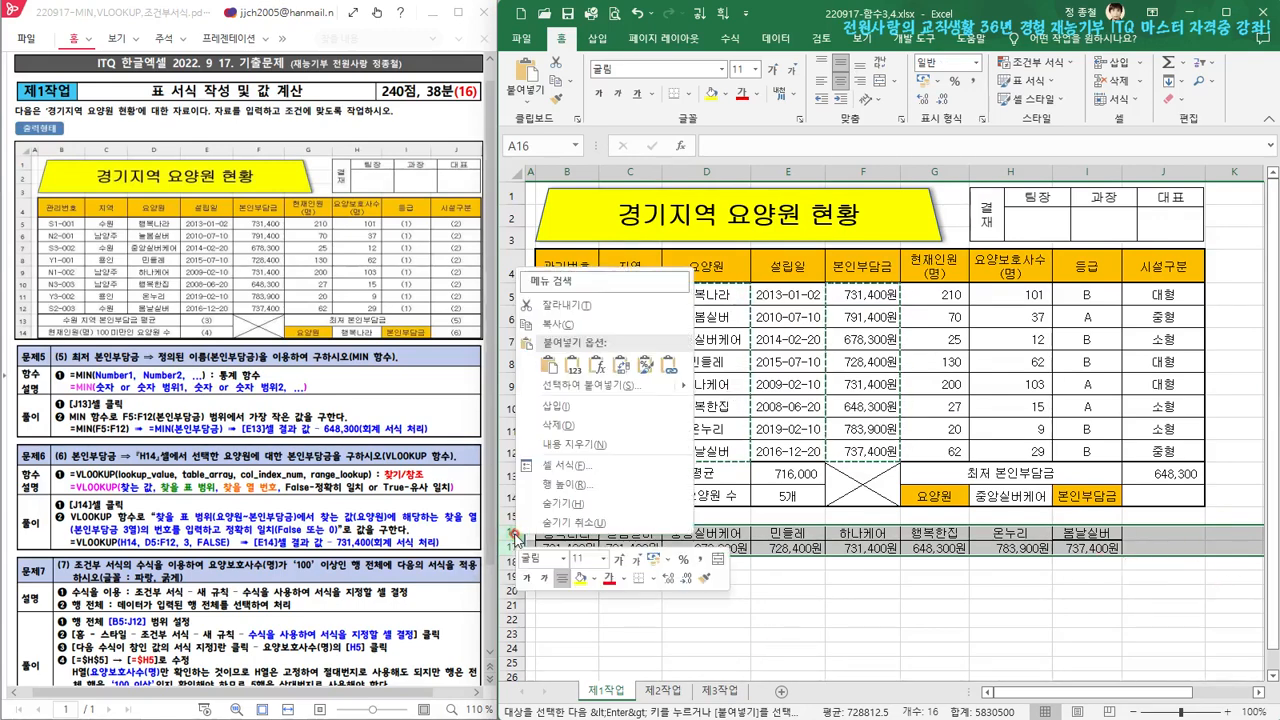
{"action": "left_click", "coordinate": [562, 428]}
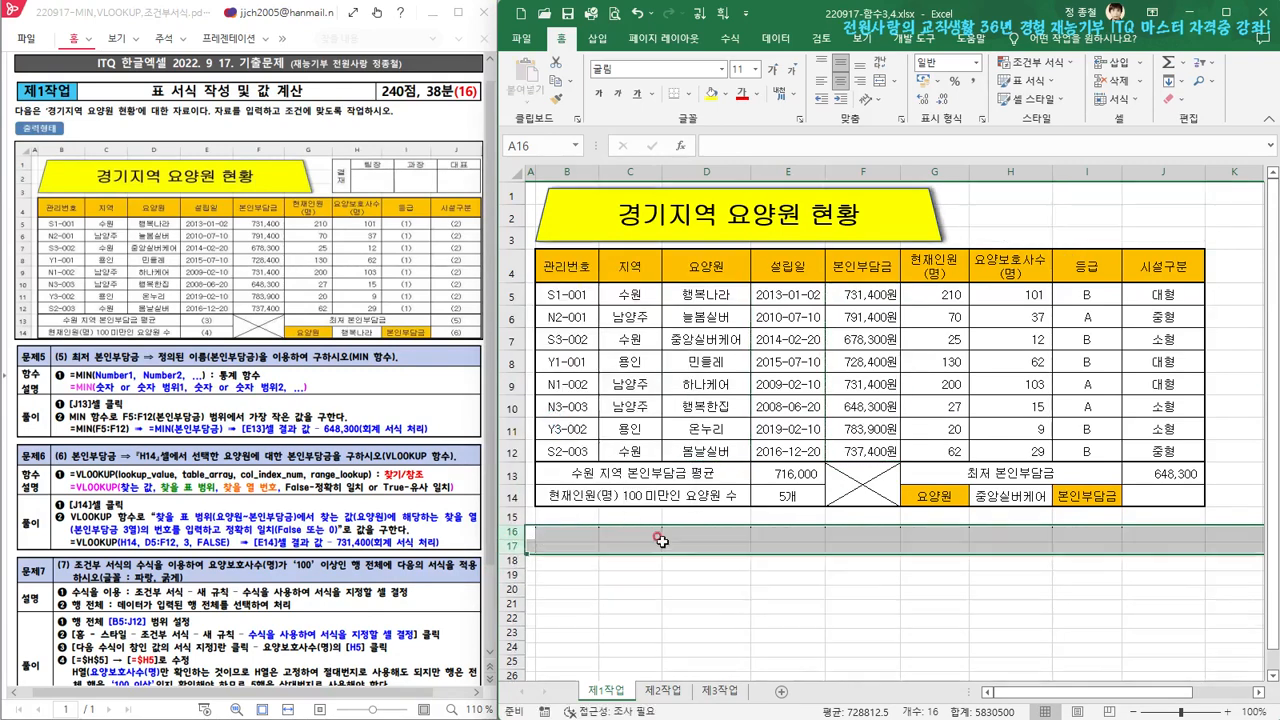
{"action": "left_click", "coordinate": [720, 575]}
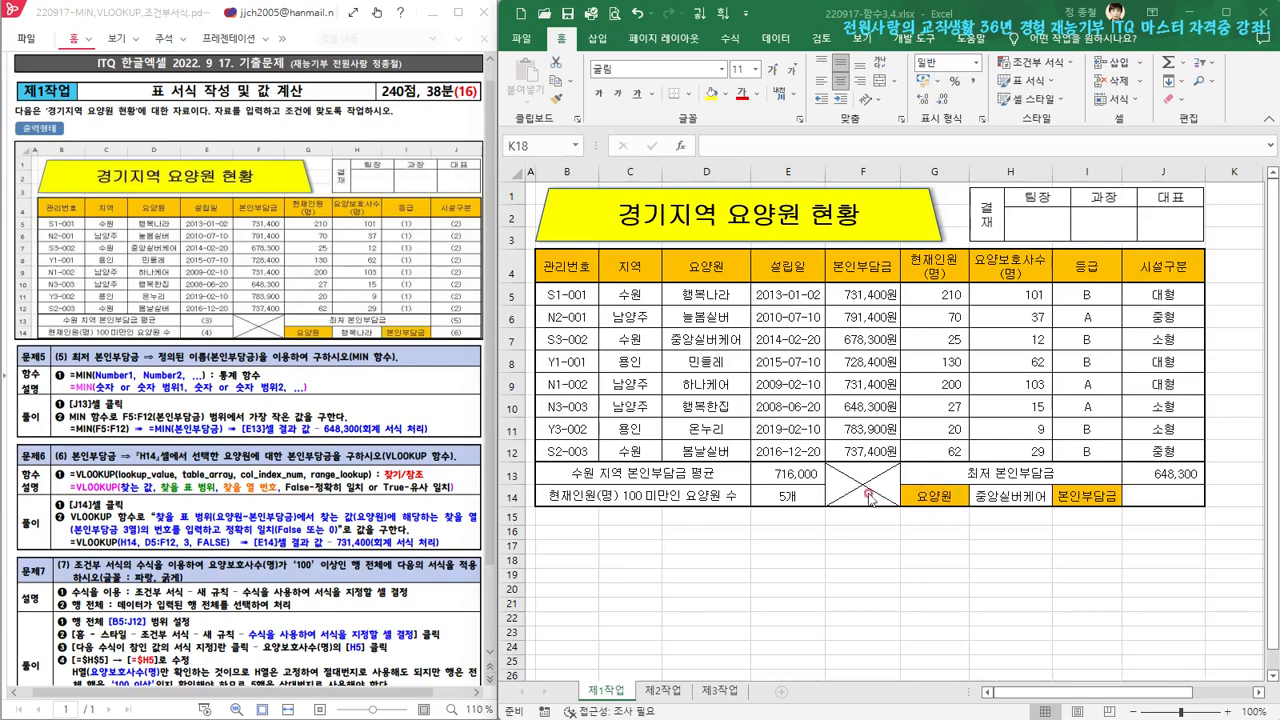
Step: Examine the ranges D5:H12 and D5:F12 as possible table arrays for the 본인부담금 lookup
{"action": "left_click", "coordinate": [698, 292]}
{"action": "left_click_drag", "start_coordinate": [698, 292], "coordinate": [1002, 456]}
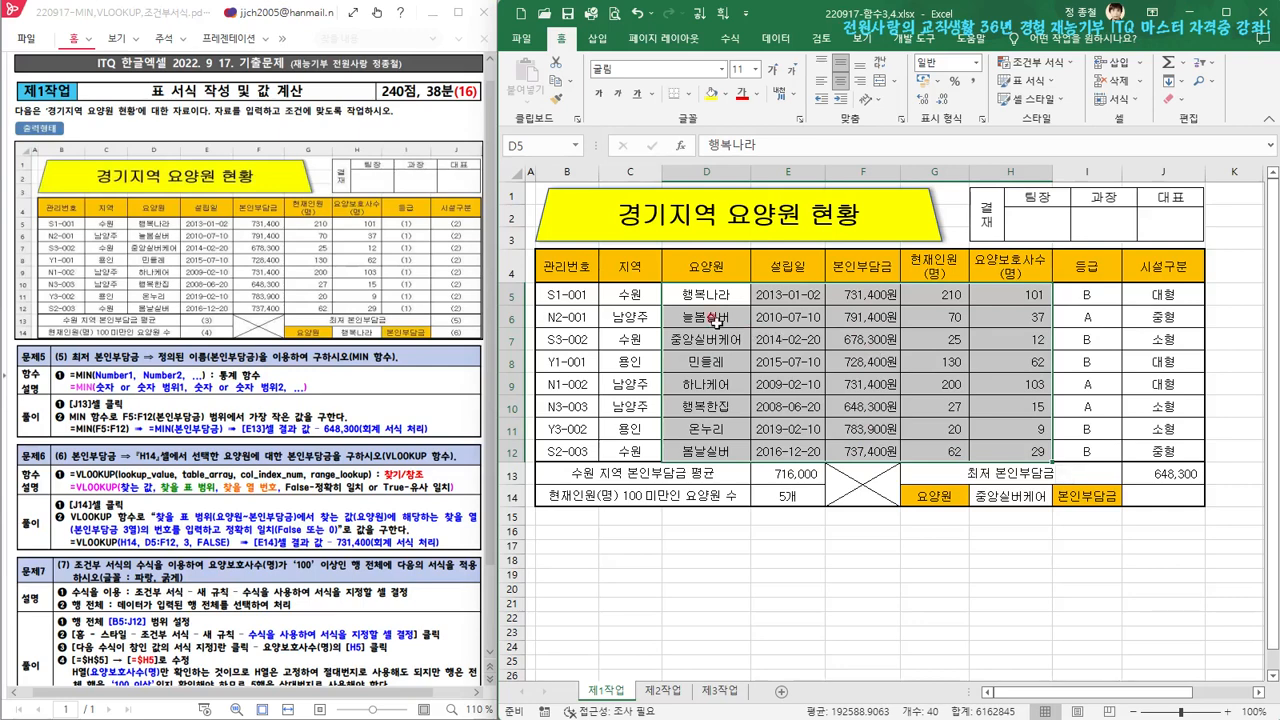
{"action": "left_click_drag", "start_coordinate": [695, 295], "coordinate": [867, 448]}
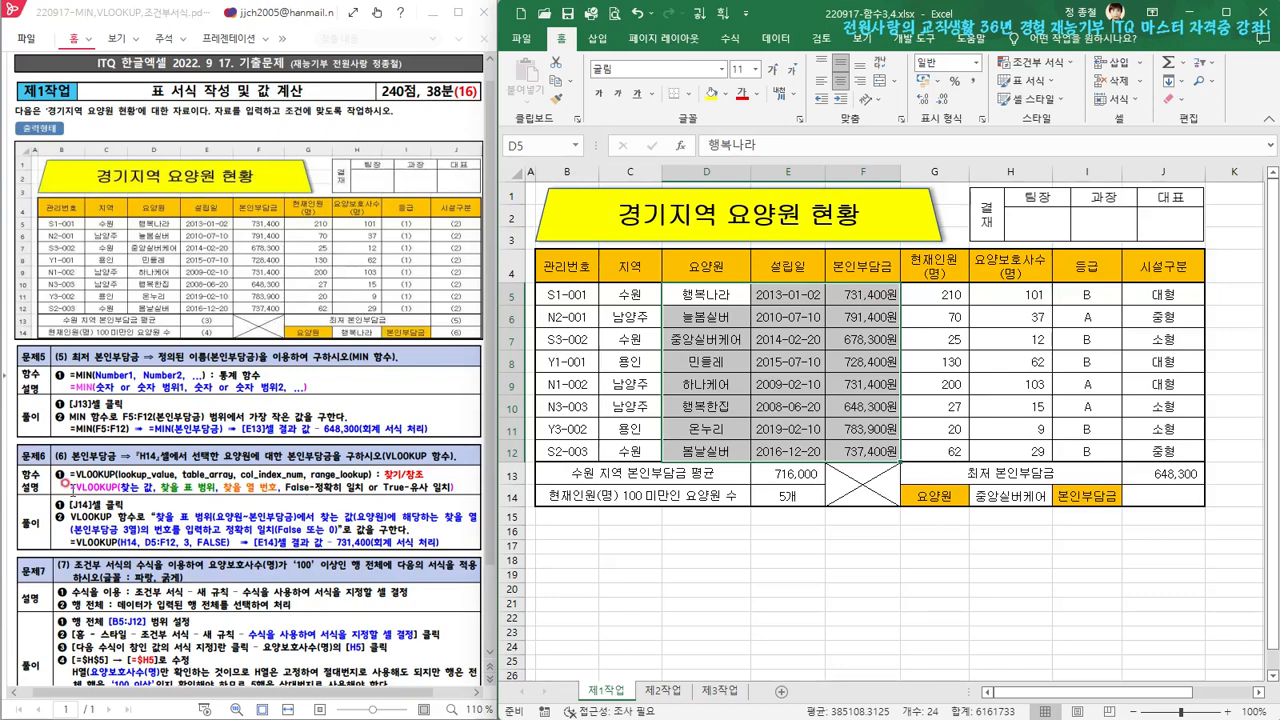
Step: Start a VLOOKUP formula in cell J14 with H14 as the lookup value
{"action": "left_click", "coordinate": [1182, 494]}
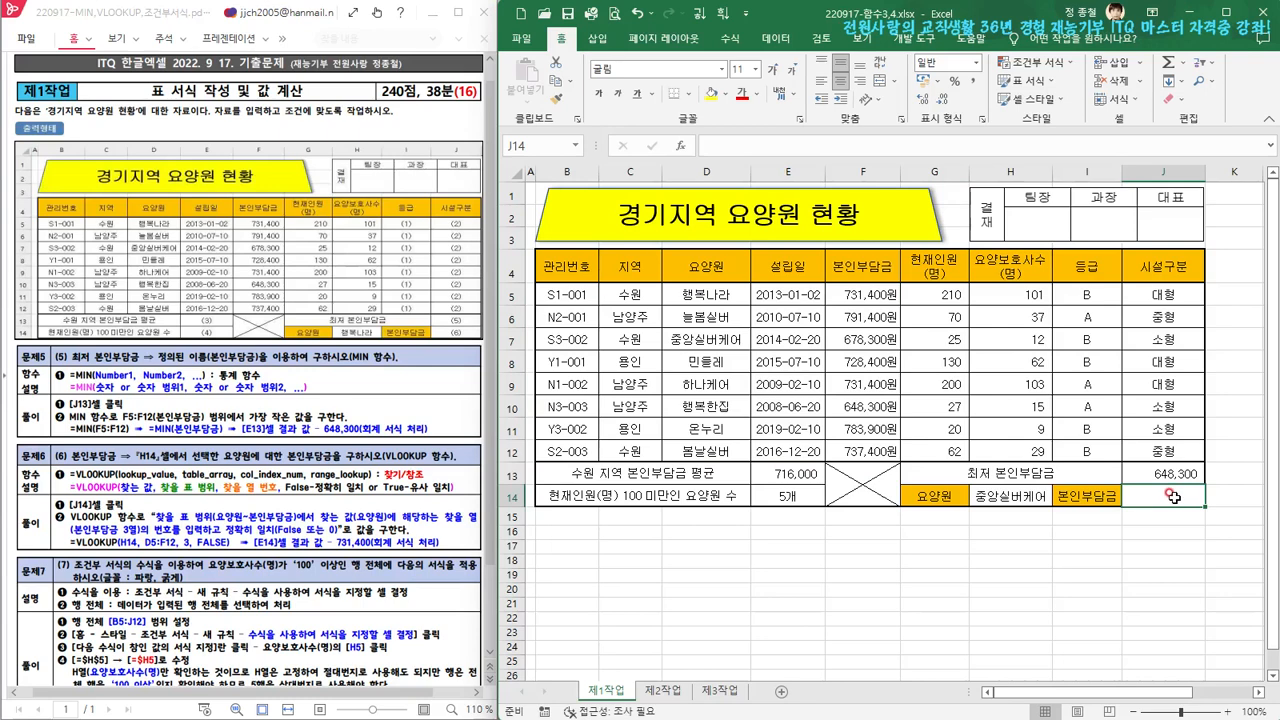
{"action": "left_click", "coordinate": [748, 145]}
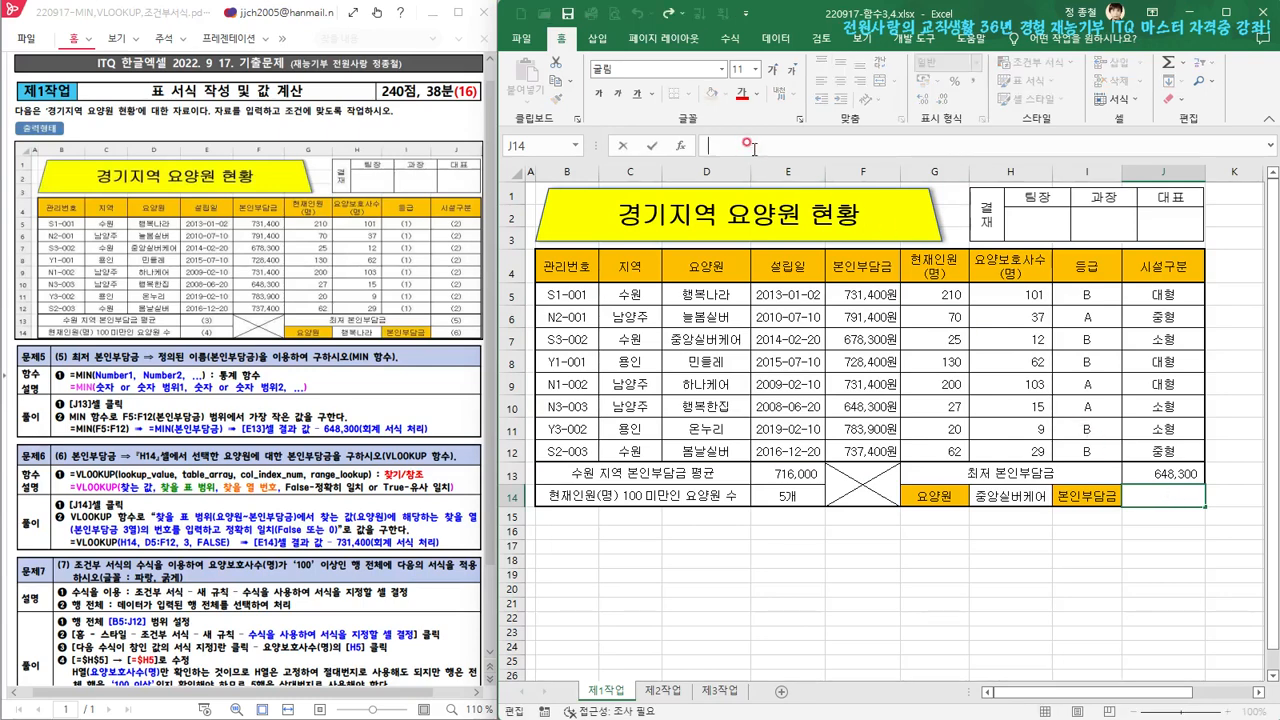
{"action": "type", "text": "="}
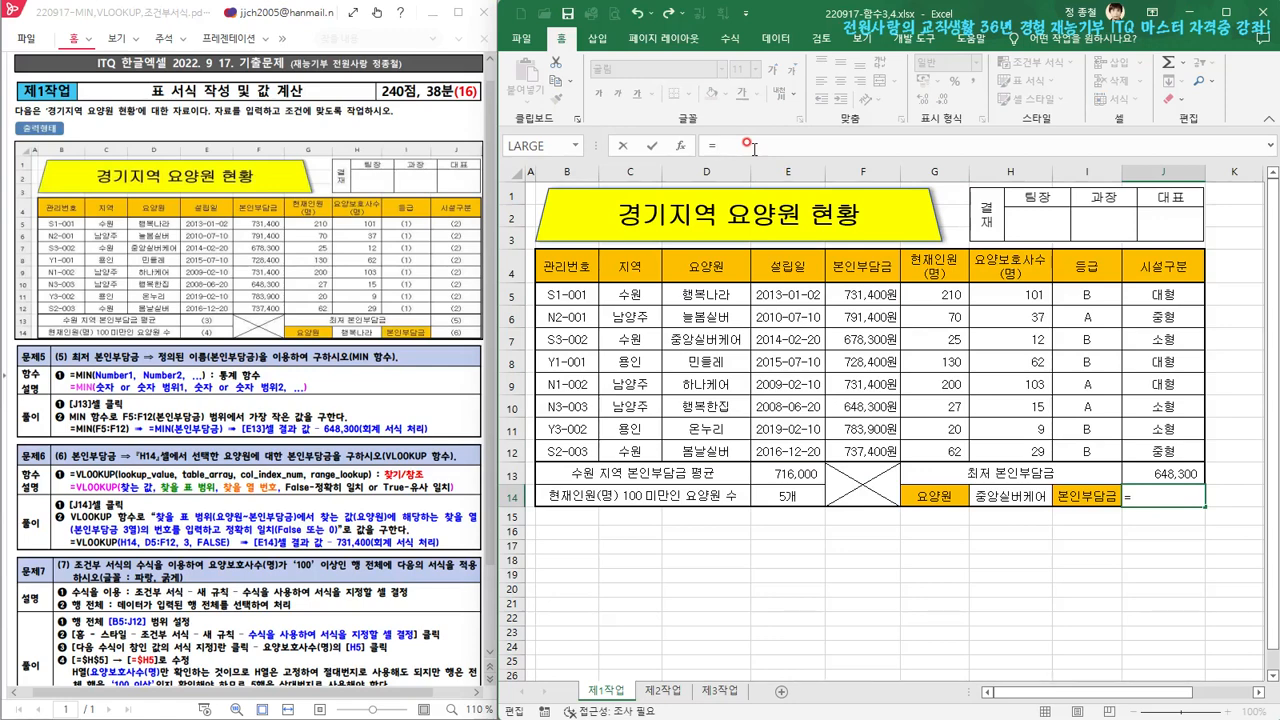
{"action": "type", "text": "V"}
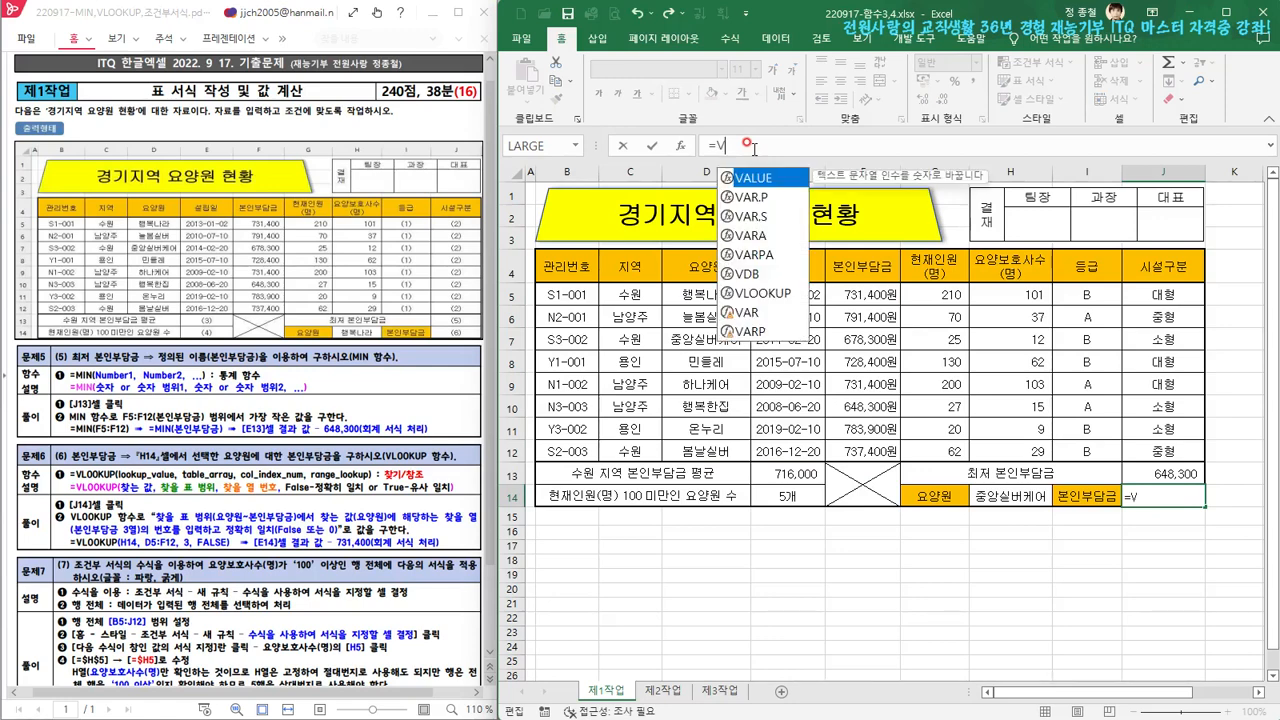
{"action": "double_click", "coordinate": [772, 297]}
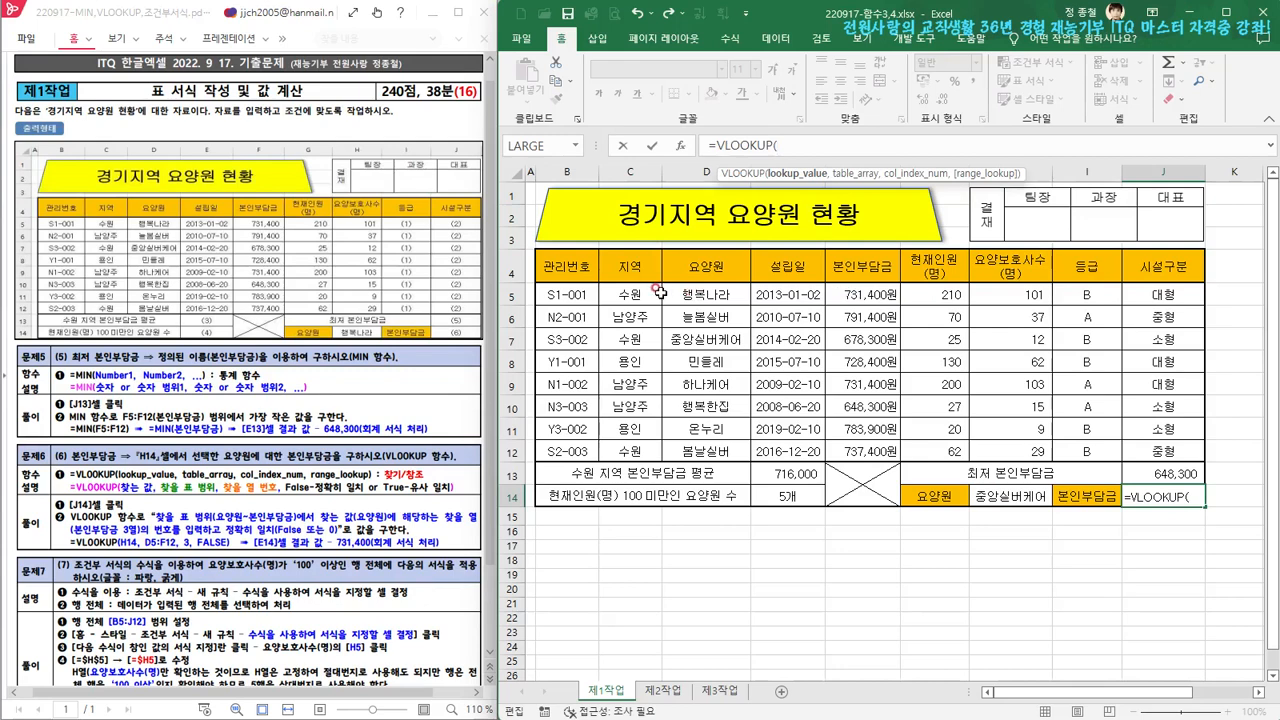
{"action": "left_click", "coordinate": [1003, 495]}
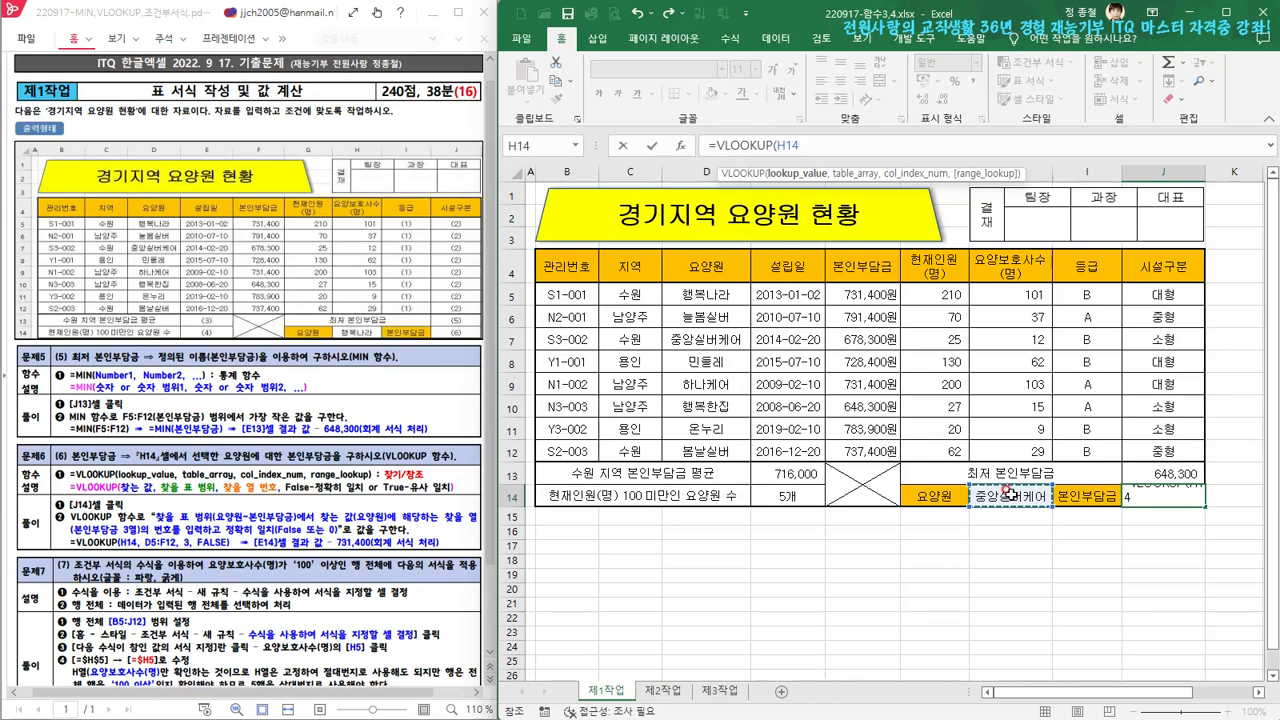
{"action": "type", "text": ","}
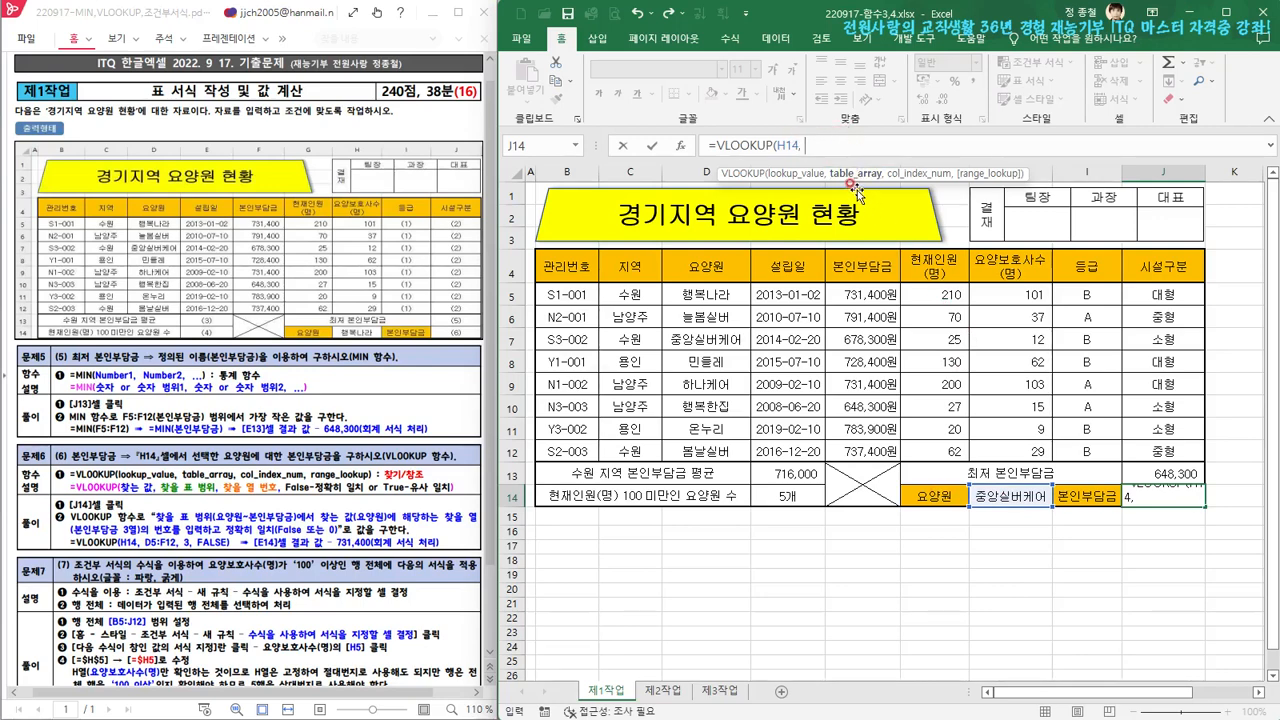
Step: Complete the VLOOKUP formula with table array D5:F12, column index 3 and FALSE for an exact match
{"action": "left_click", "coordinate": [703, 294]}
{"action": "left_click_drag", "start_coordinate": [703, 294], "coordinate": [856, 445]}
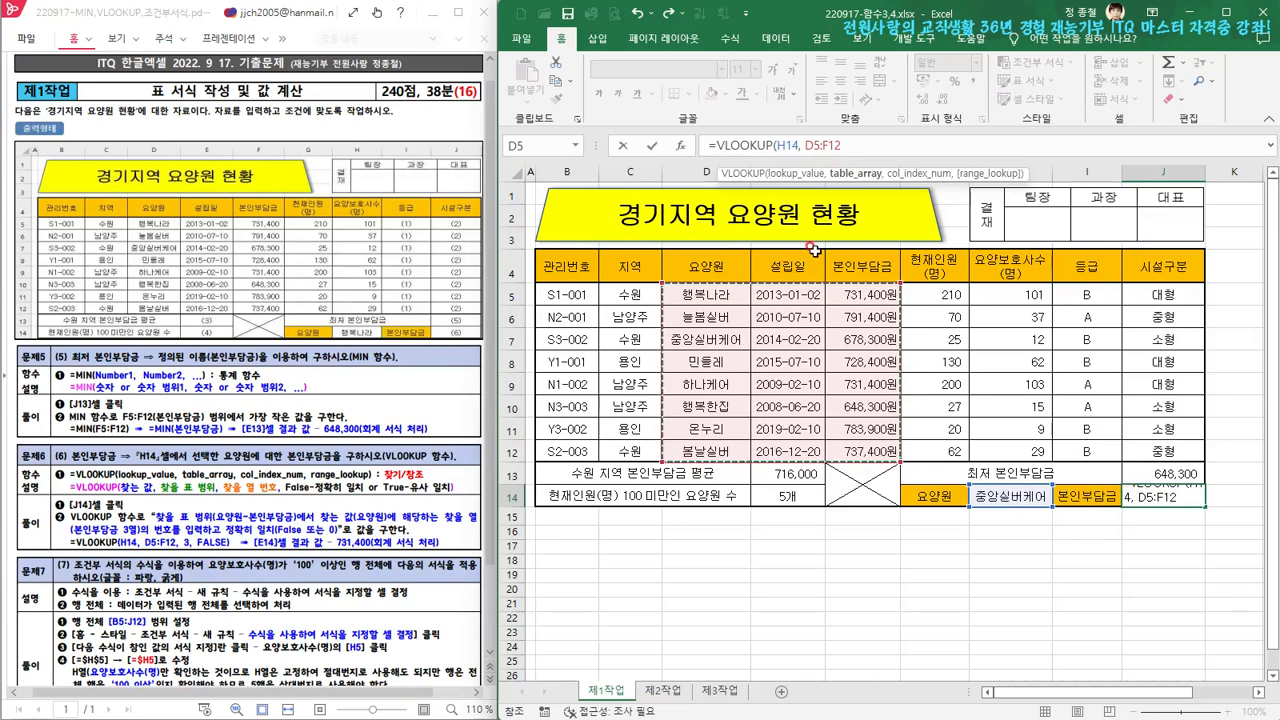
{"action": "type", "text": ", 3"}
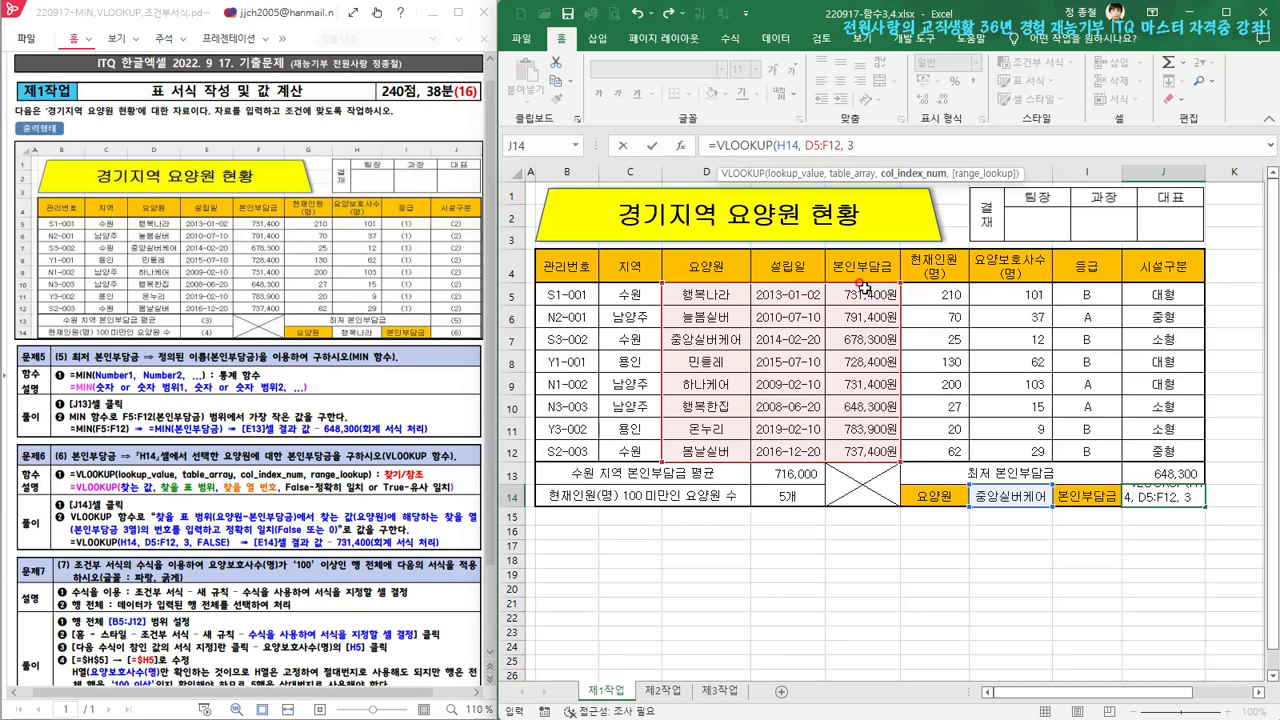
{"action": "type", "text": ","}
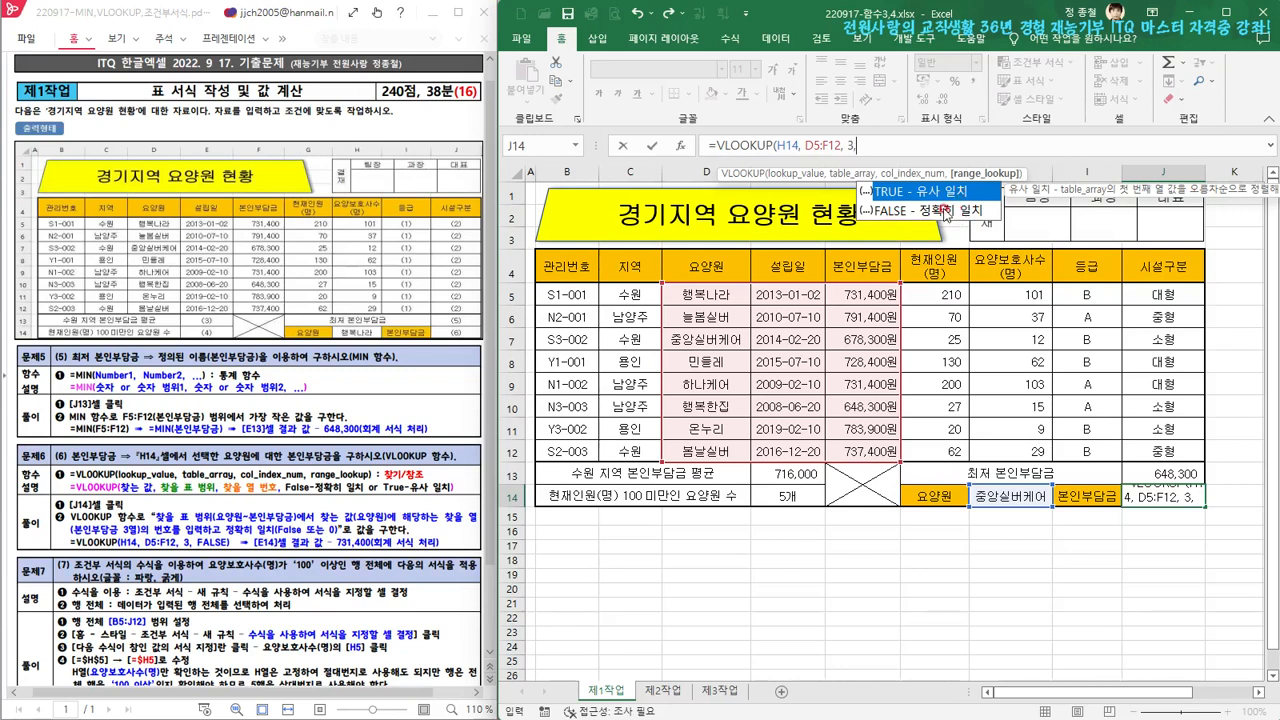
{"action": "double_click", "coordinate": [941, 210]}
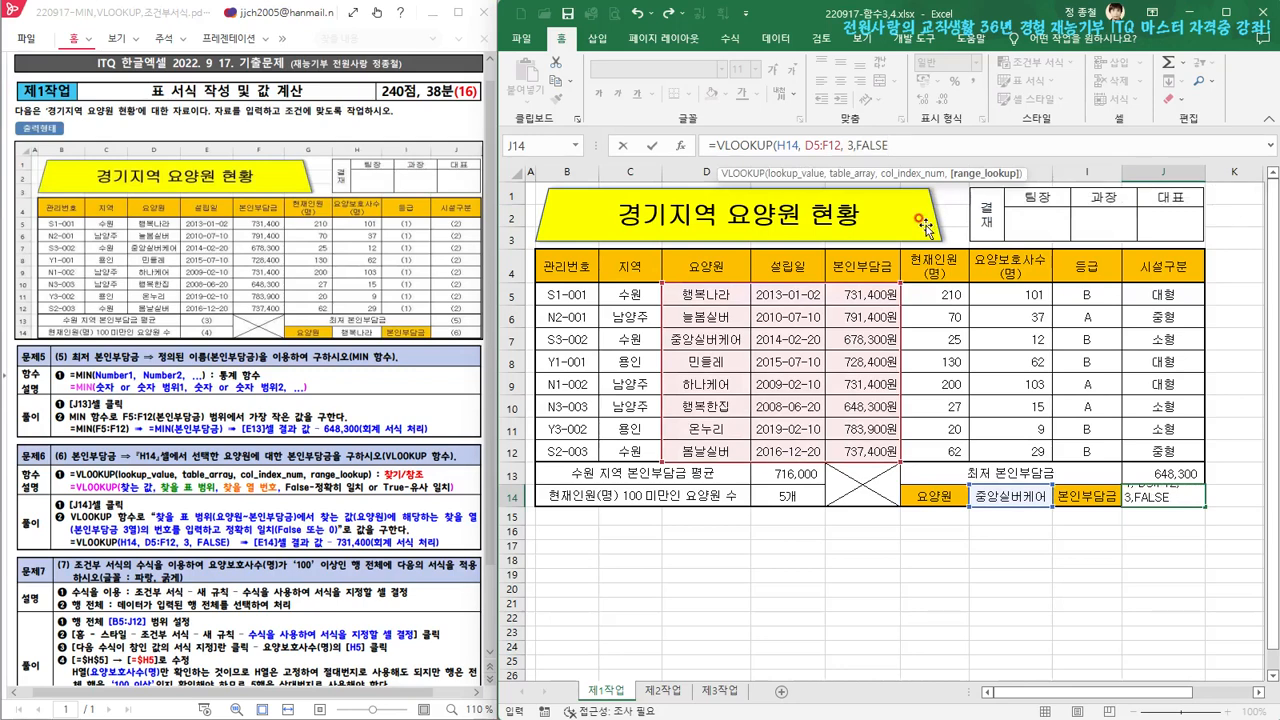
{"action": "type", "text": ")"}
{"action": "key", "text": "Return"}
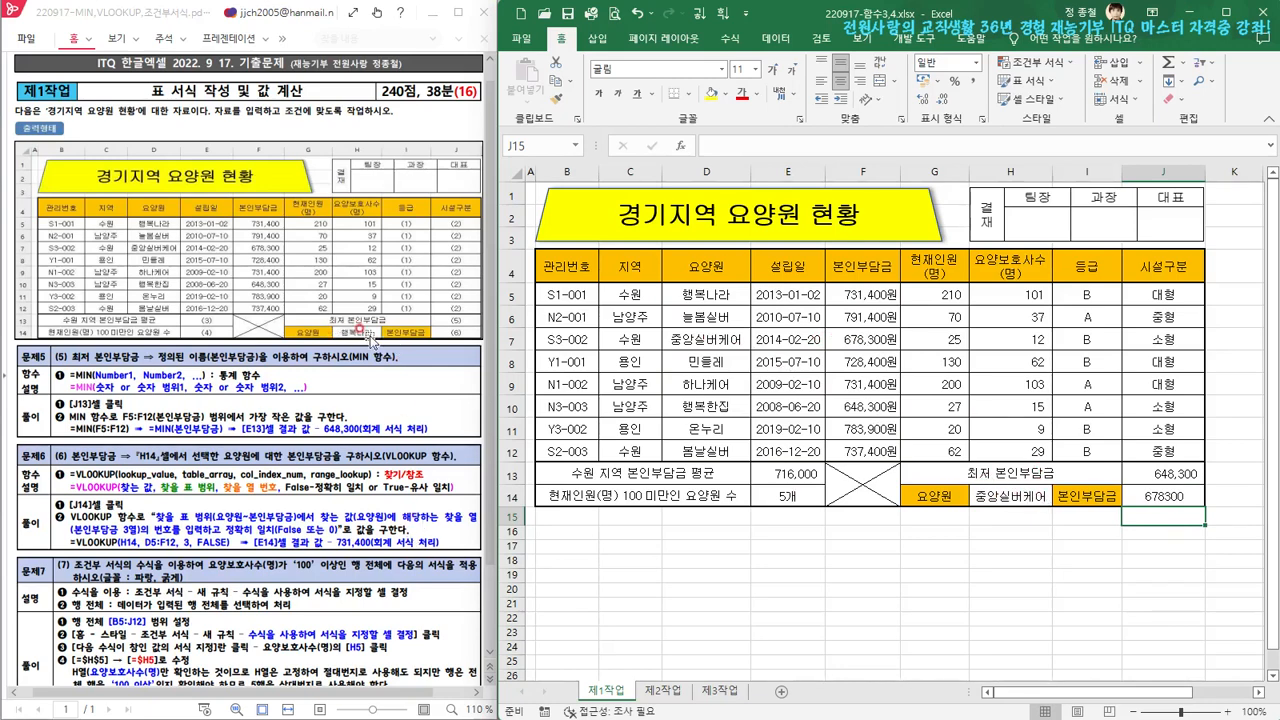
Step: Choose 행복나라 as the 요양원 in cell H14
{"action": "left_click", "coordinate": [1008, 490]}
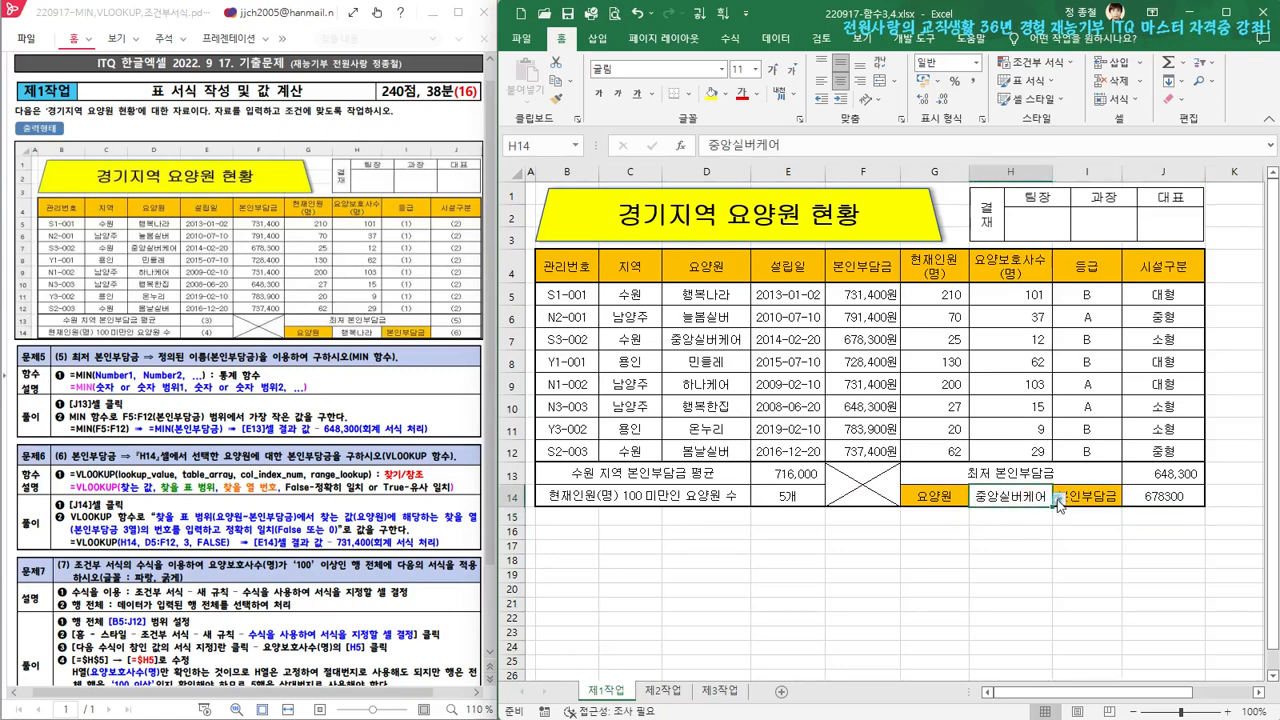
{"action": "left_click", "coordinate": [1058, 496]}
{"action": "left_click", "coordinate": [1010, 512]}
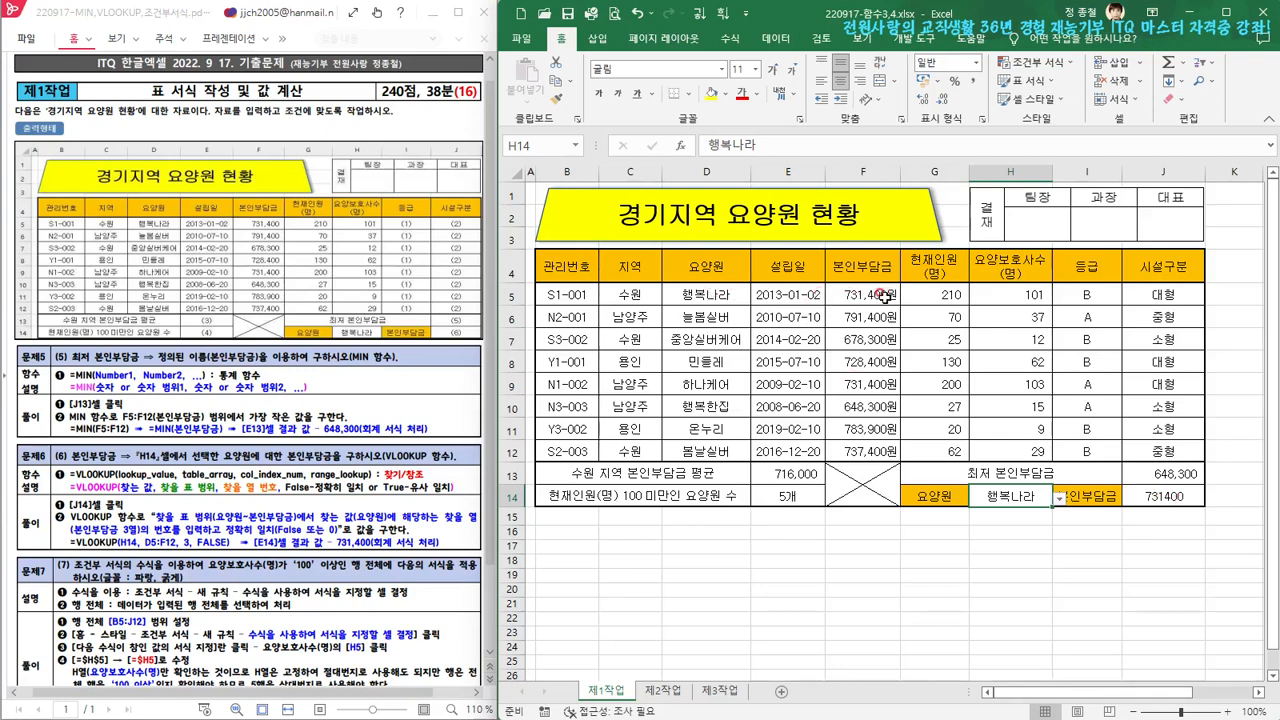
Step: Format the VLOOKUP result in cell J14 with the accounting comma style
{"action": "left_click", "coordinate": [1183, 497]}
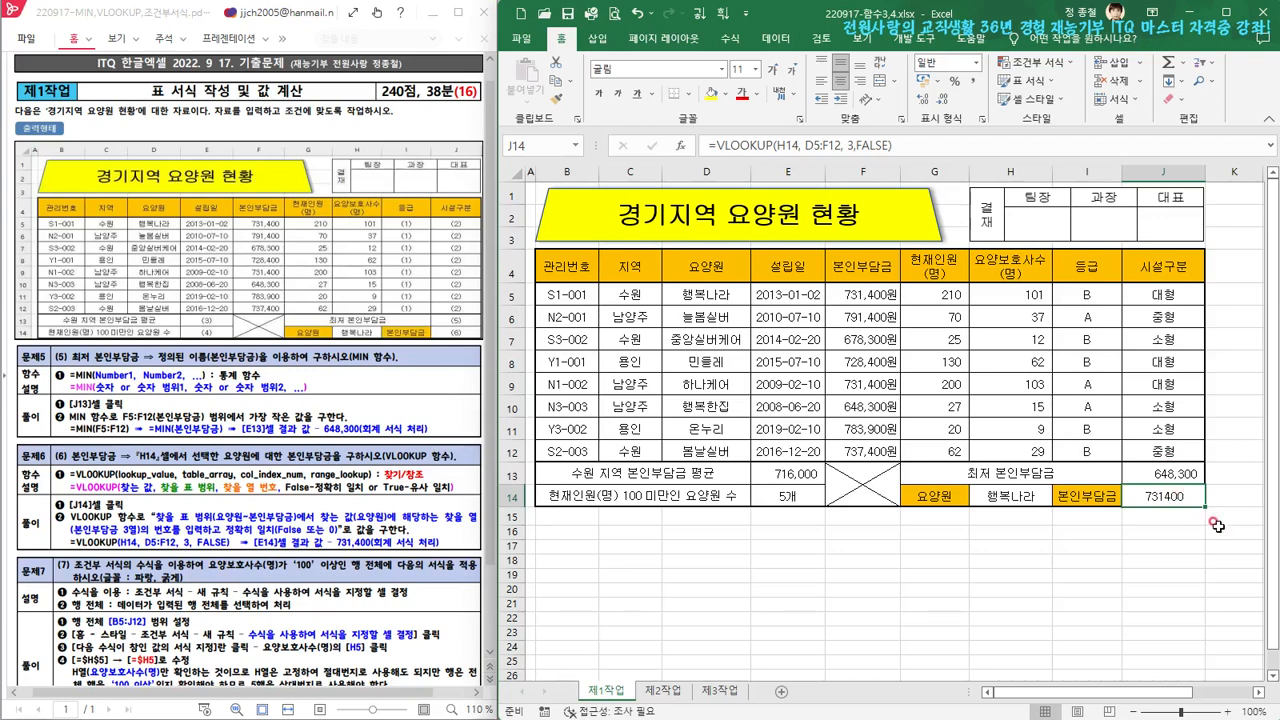
{"action": "left_click", "coordinate": [972, 82]}
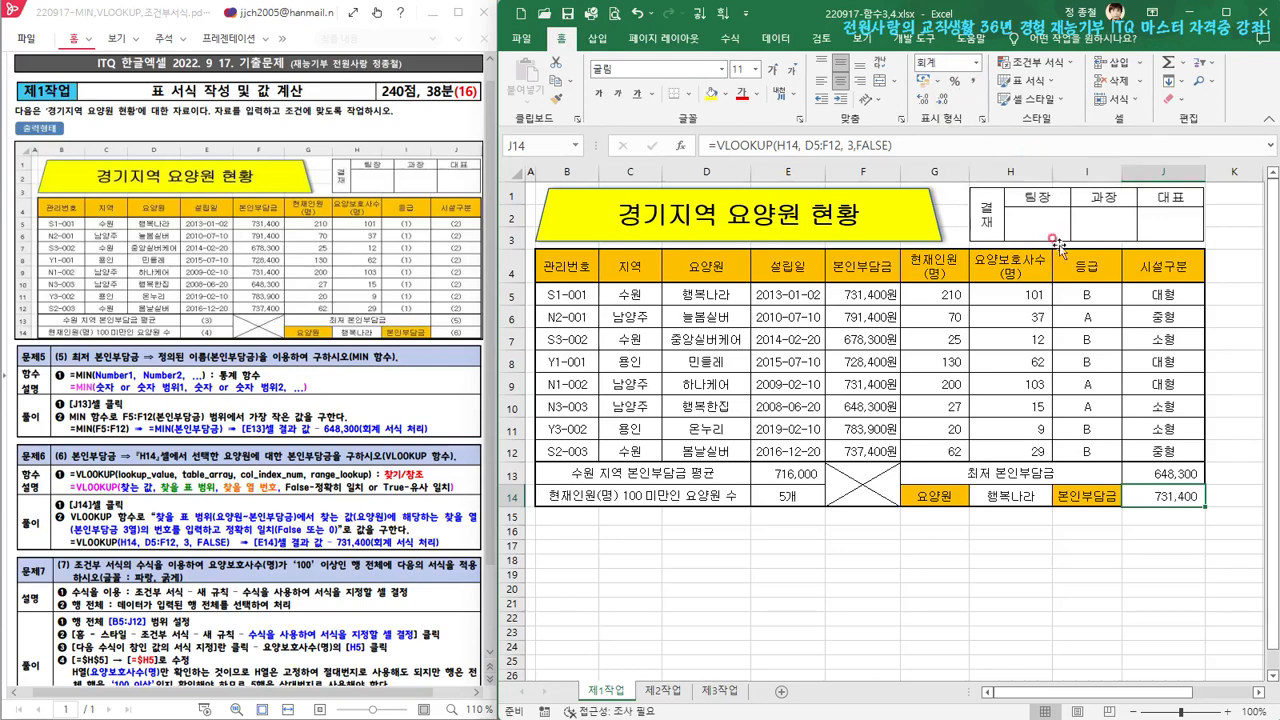
{"action": "left_click", "coordinate": [1165, 573]}
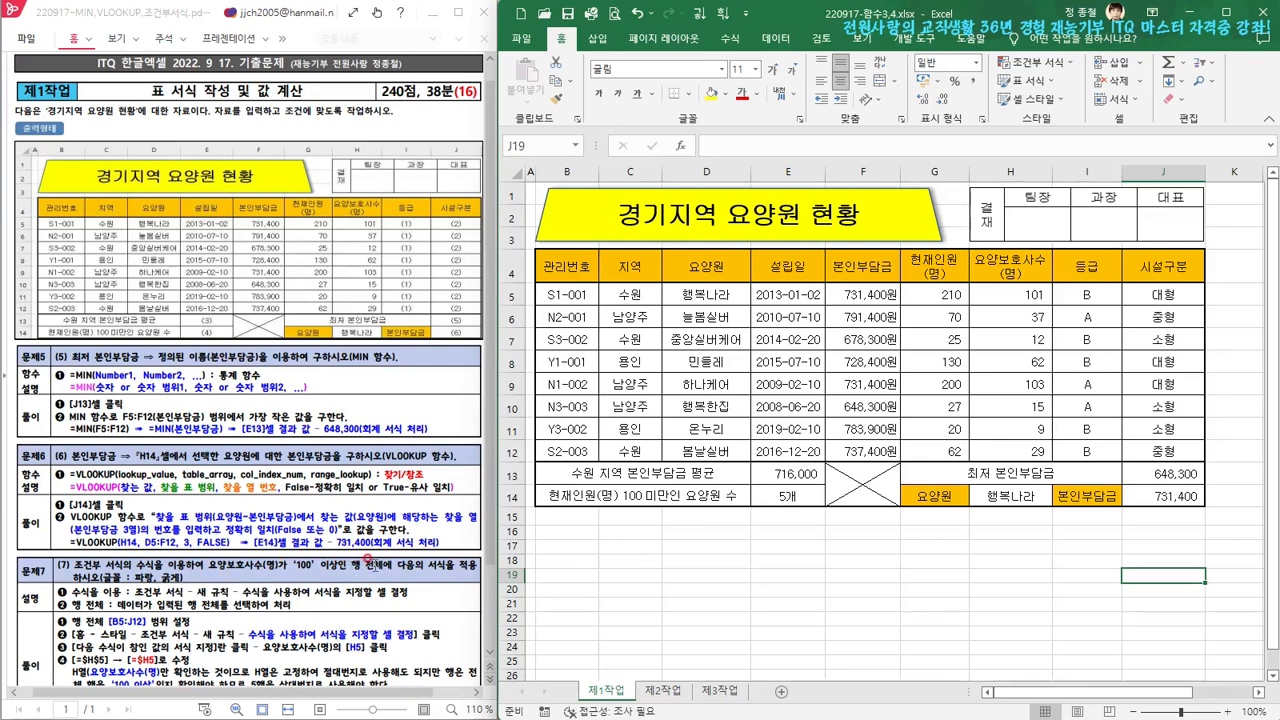
Step: Create a new conditional formatting rule for the data rows B5:J12 that uses a formula to determine the formatted cells
{"action": "left_click", "coordinate": [1018, 296]}
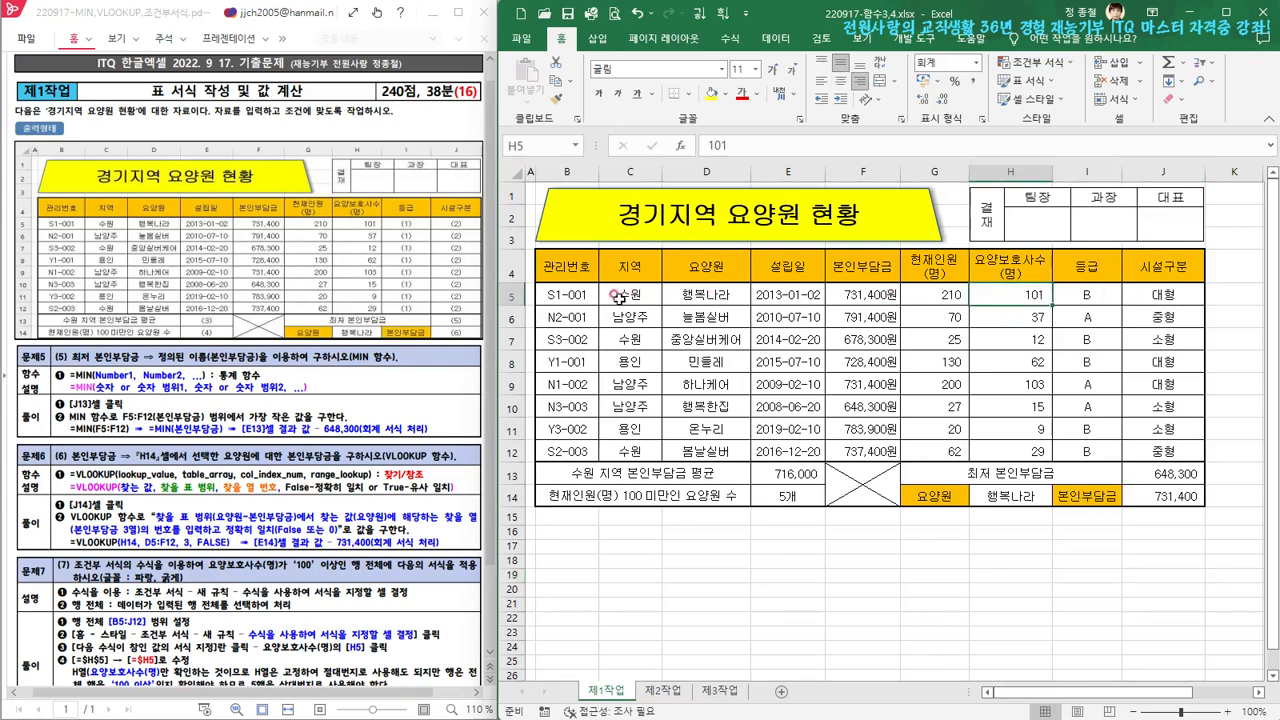
{"action": "left_click_drag", "start_coordinate": [564, 296], "coordinate": [1168, 453]}
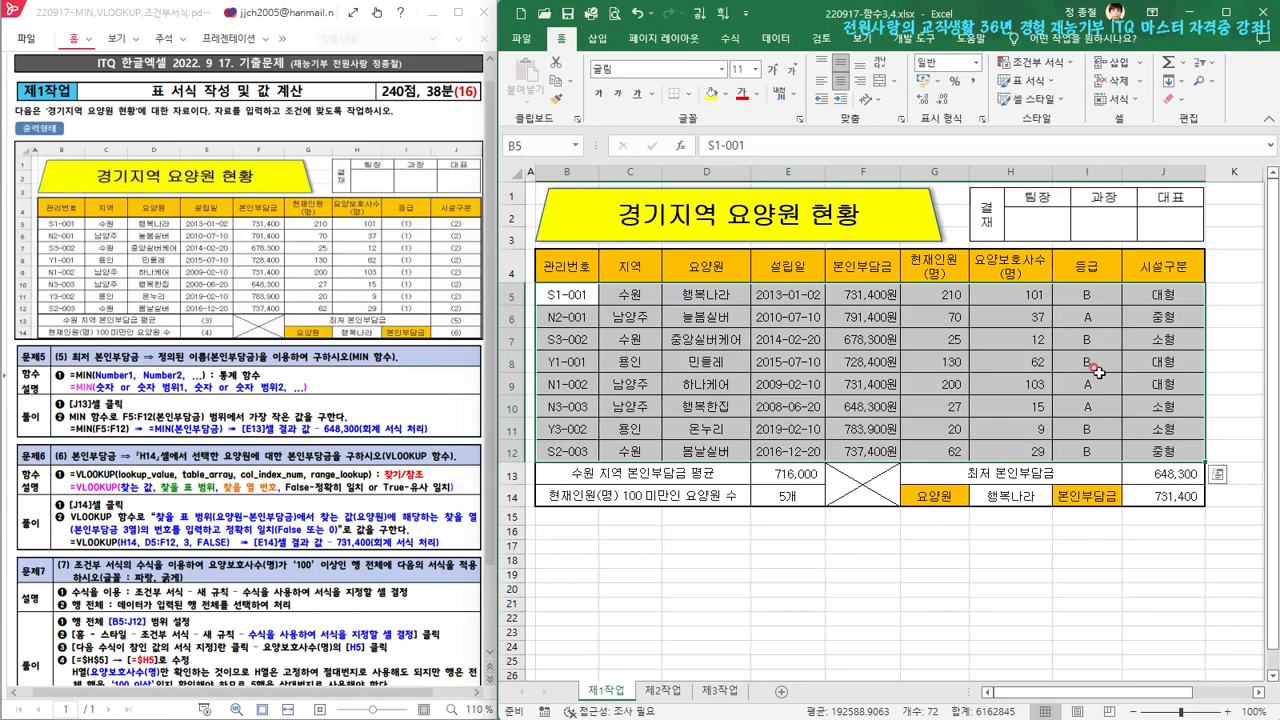
{"action": "left_click_drag", "start_coordinate": [577, 295], "coordinate": [1164, 457]}
{"action": "mouse_move", "coordinate": [490, 541]}
{"action": "left_mouse_down"}
{"action": "mouse_move", "coordinate": [501, 576]}
{"action": "mouse_move", "coordinate": [502, 565]}
{"action": "left_mouse_up"}
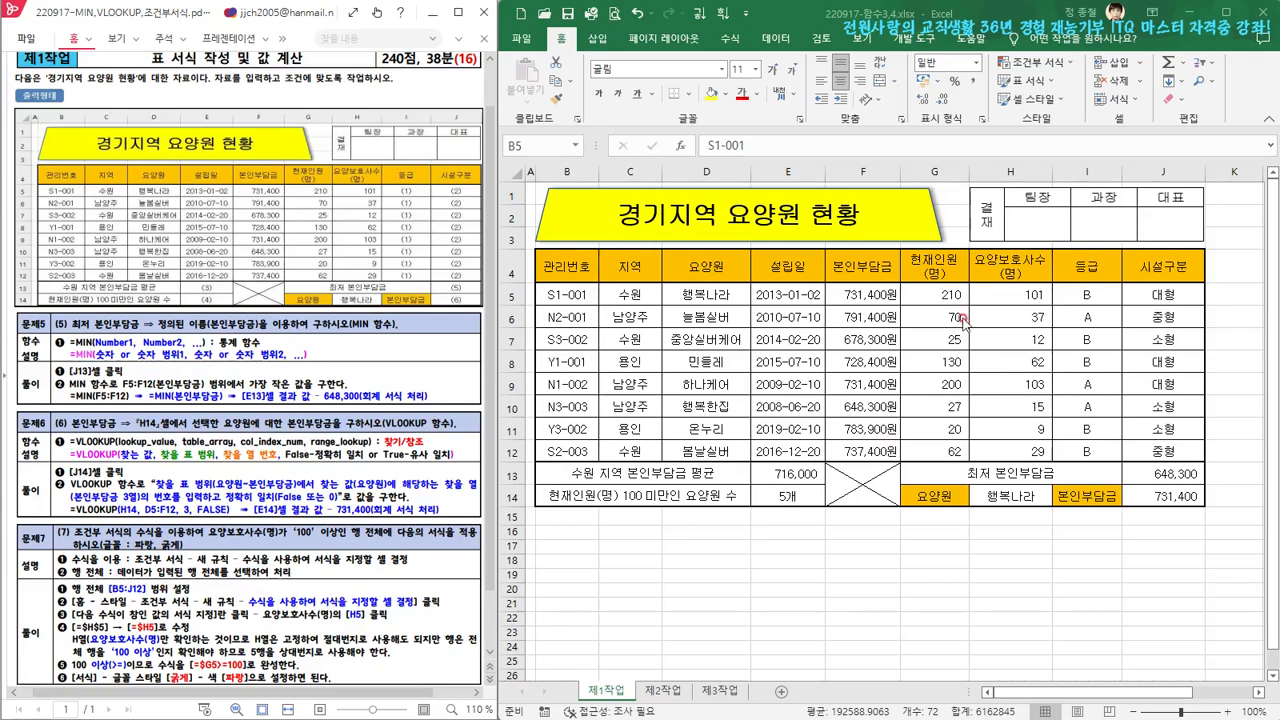
{"action": "left_click", "coordinate": [1031, 296]}
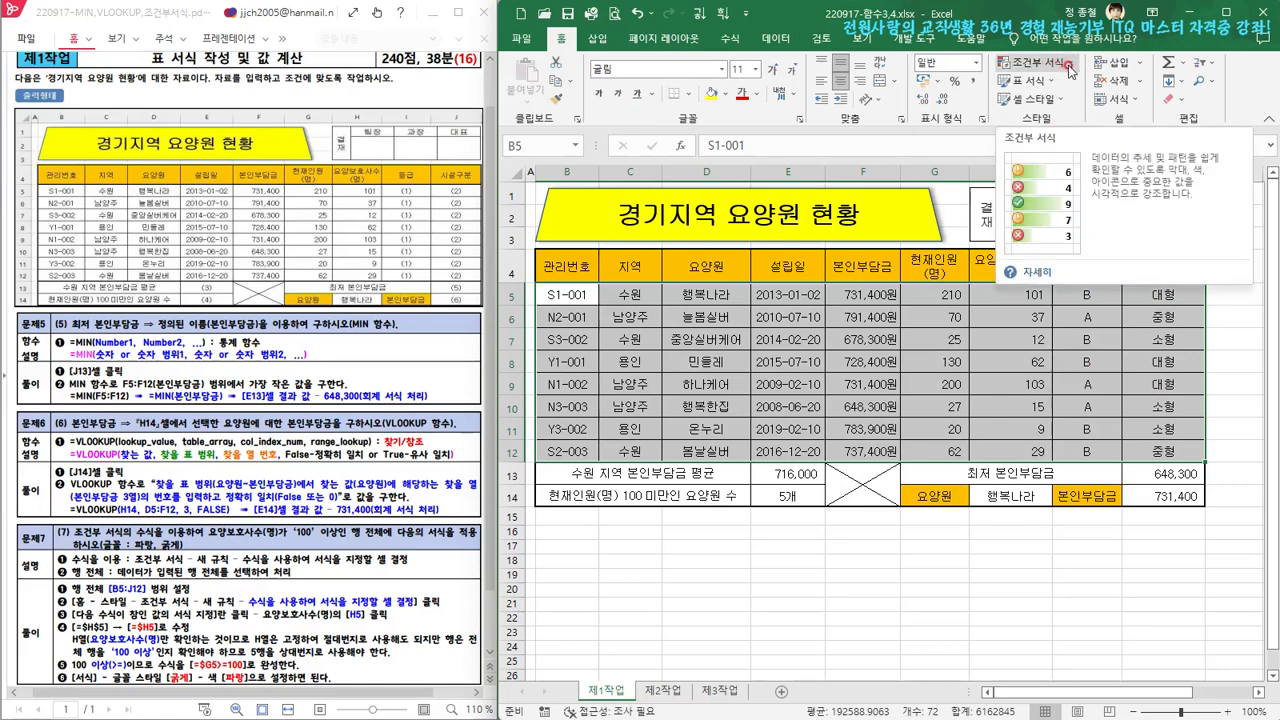
{"action": "left_click", "coordinate": [1052, 70]}
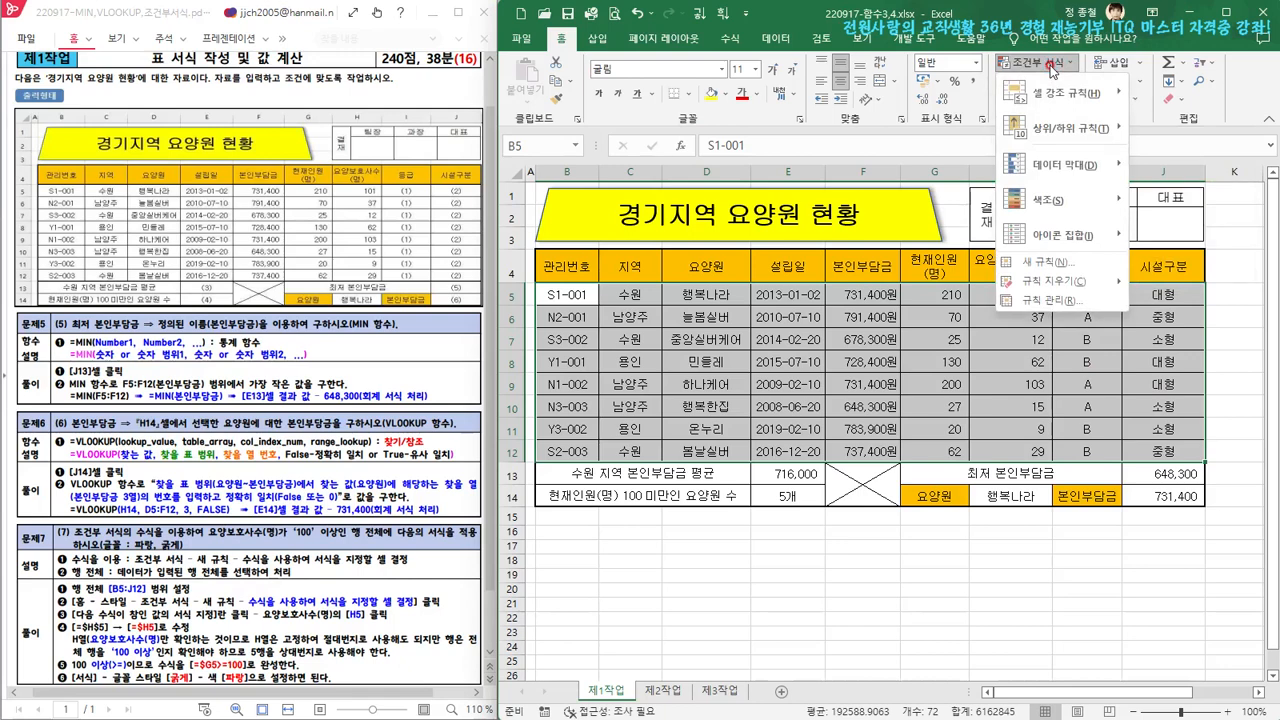
{"action": "left_click", "coordinate": [1062, 262]}
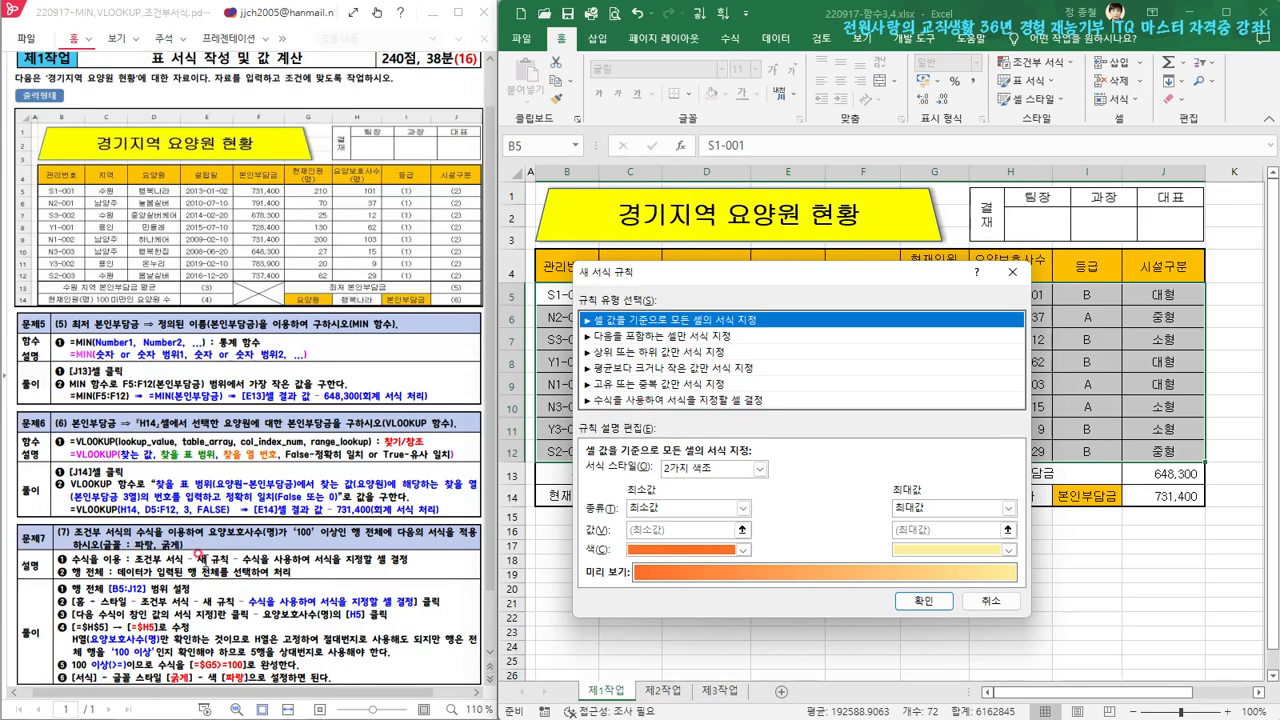
{"action": "left_click", "coordinate": [749, 405]}
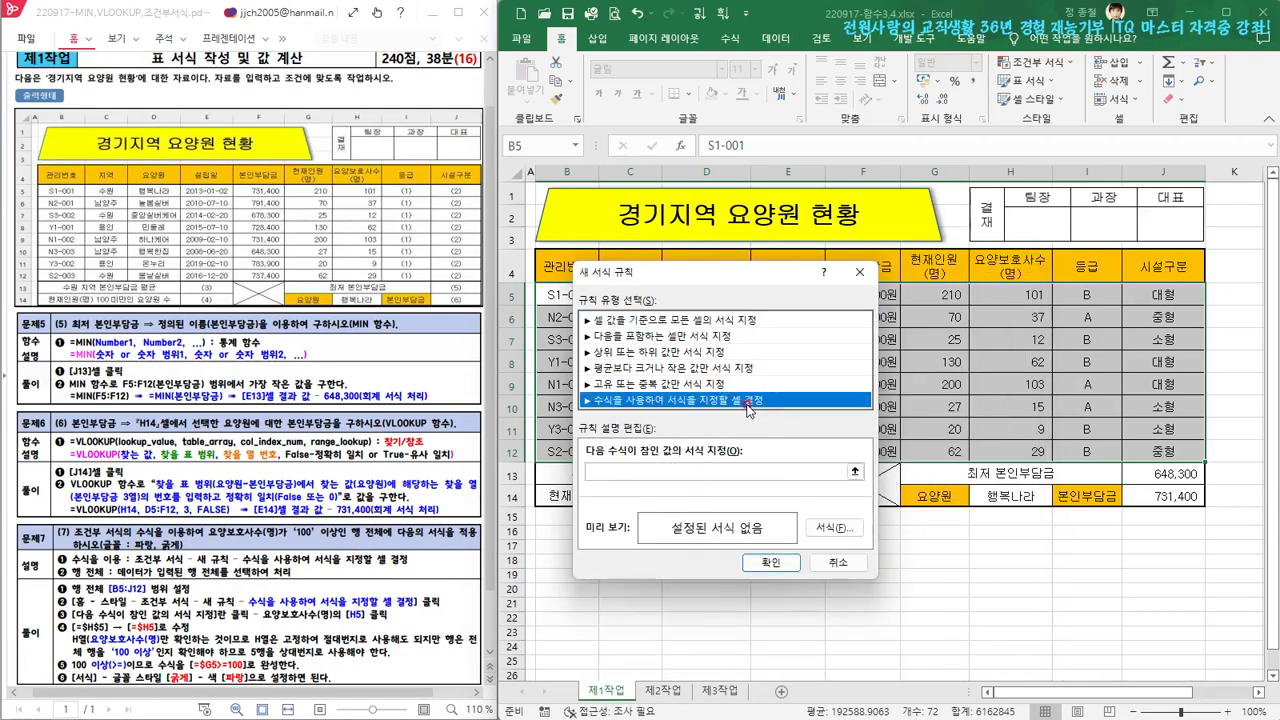
{"action": "left_click_drag", "start_coordinate": [719, 277], "coordinate": [678, 277]}
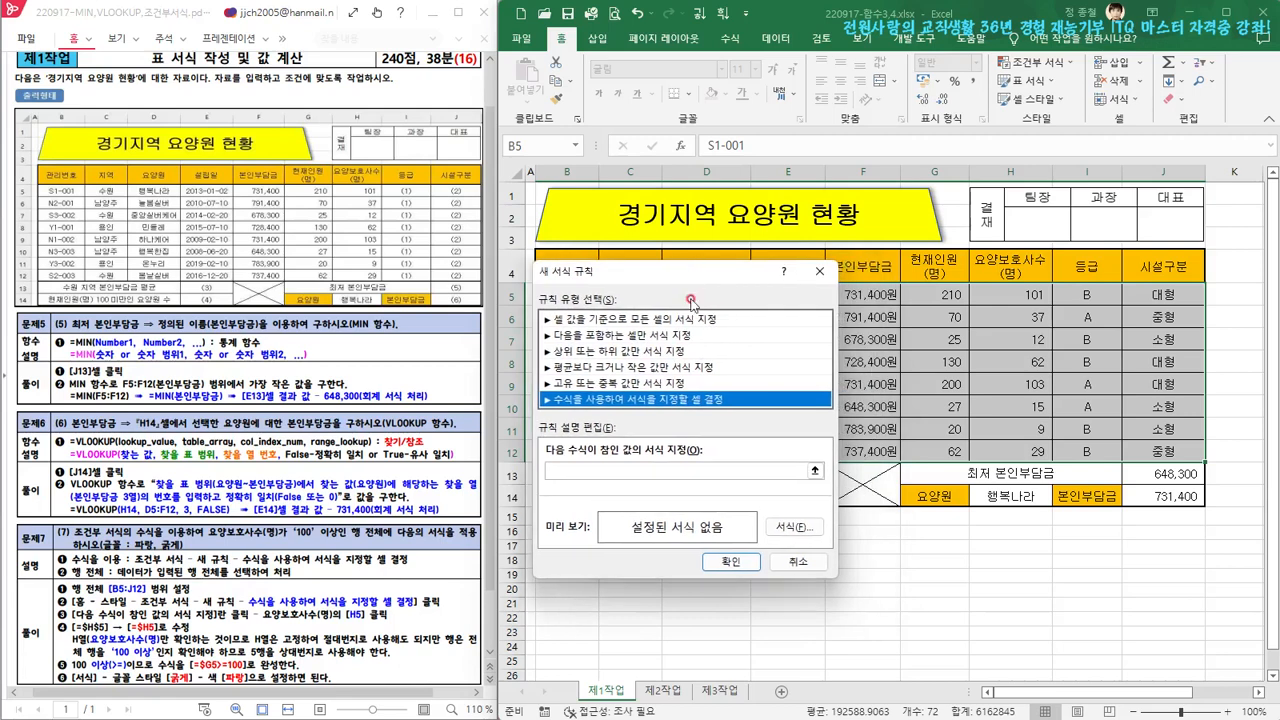
Step: Enter =$H5>=100 as the rule formula, with only the 요양보호사수 column reference kept absolute
{"action": "left_click", "coordinate": [572, 466]}
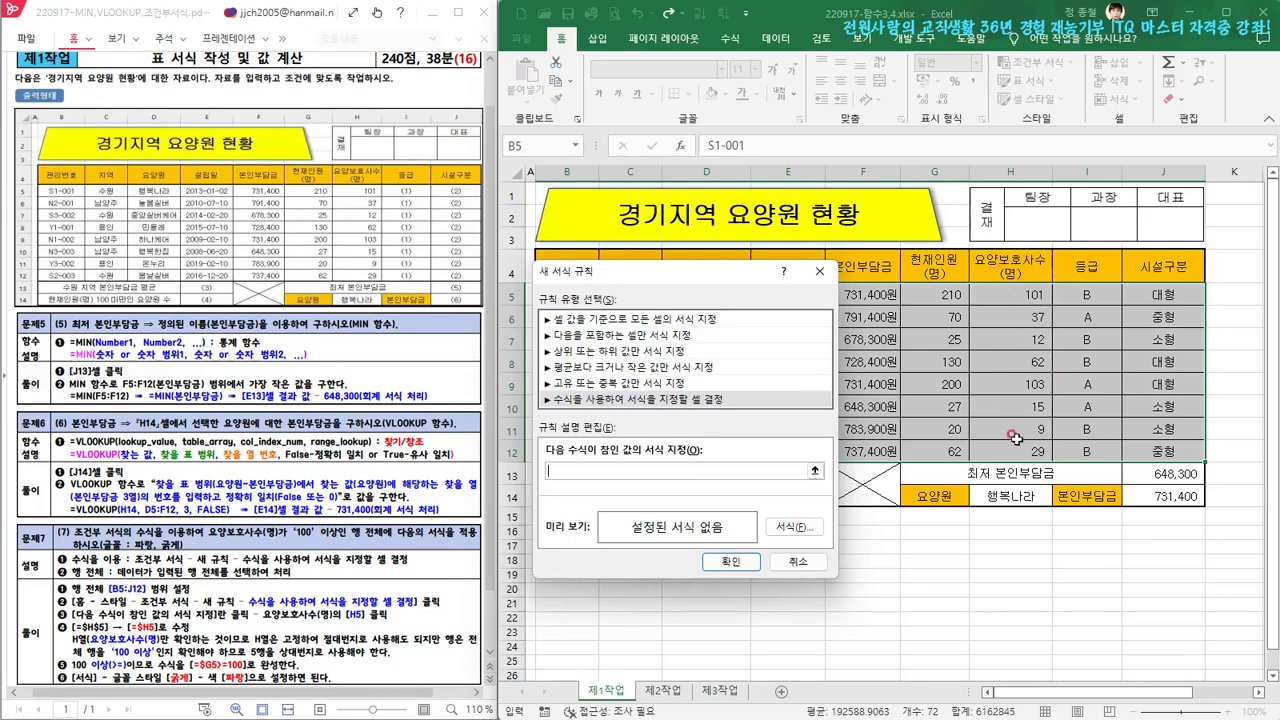
{"action": "left_click", "coordinate": [1030, 291]}
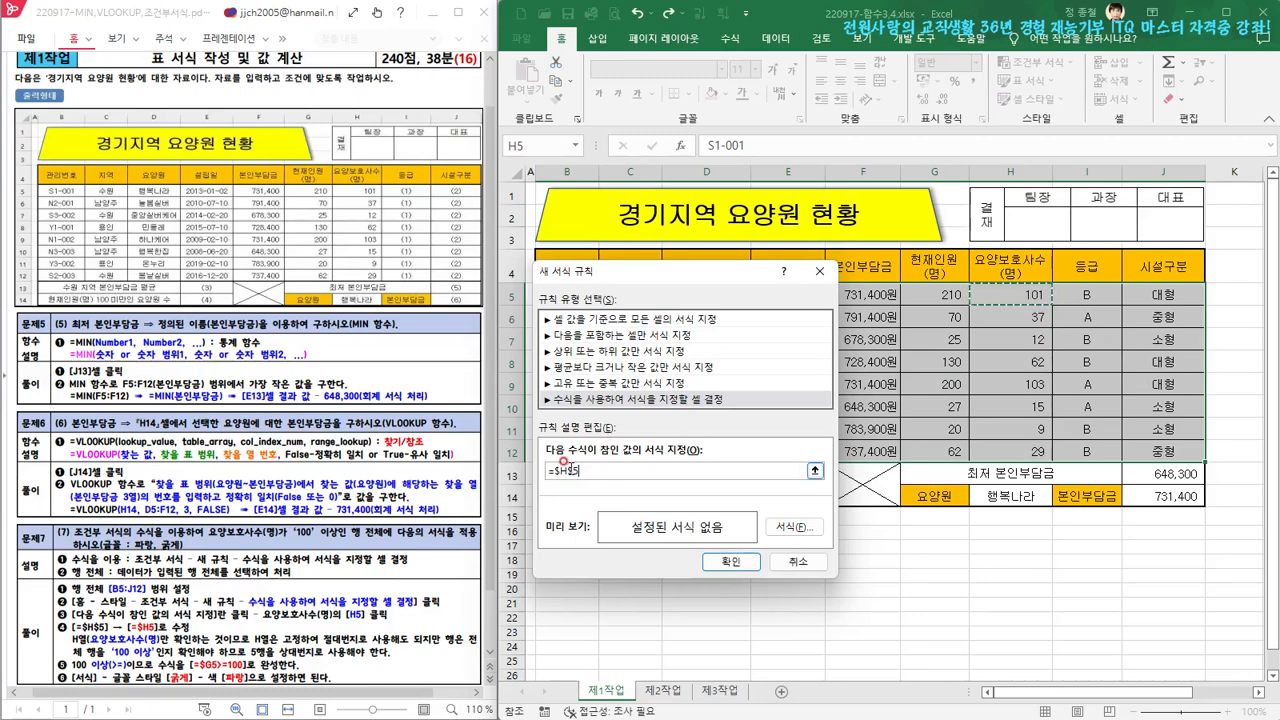
{"action": "left_click", "coordinate": [571, 464]}
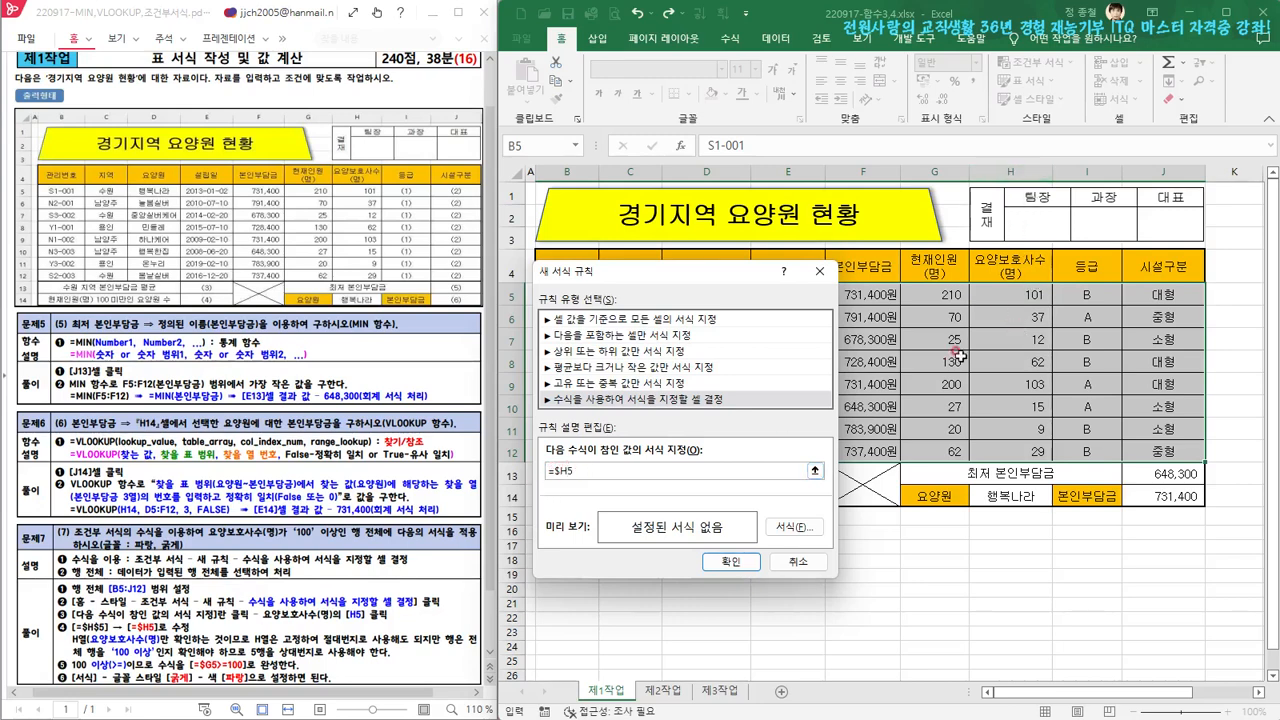
{"action": "left_click", "coordinate": [553, 469]}
{"action": "left_click", "coordinate": [569, 471]}
{"action": "left_click", "coordinate": [608, 470]}
Step: Give the rule a bold (굵게) font in the standard blue colour and apply it to the selected rows
{"action": "left_click", "coordinate": [796, 527]}
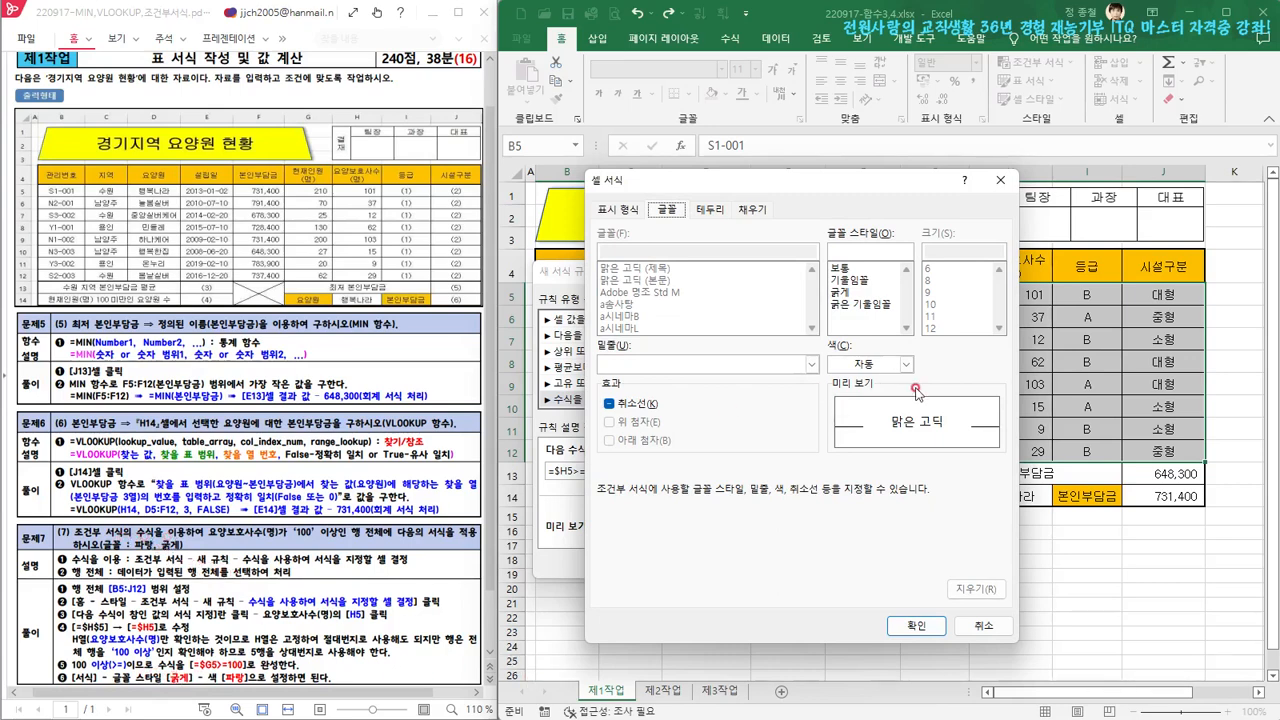
{"action": "left_click", "coordinate": [843, 292]}
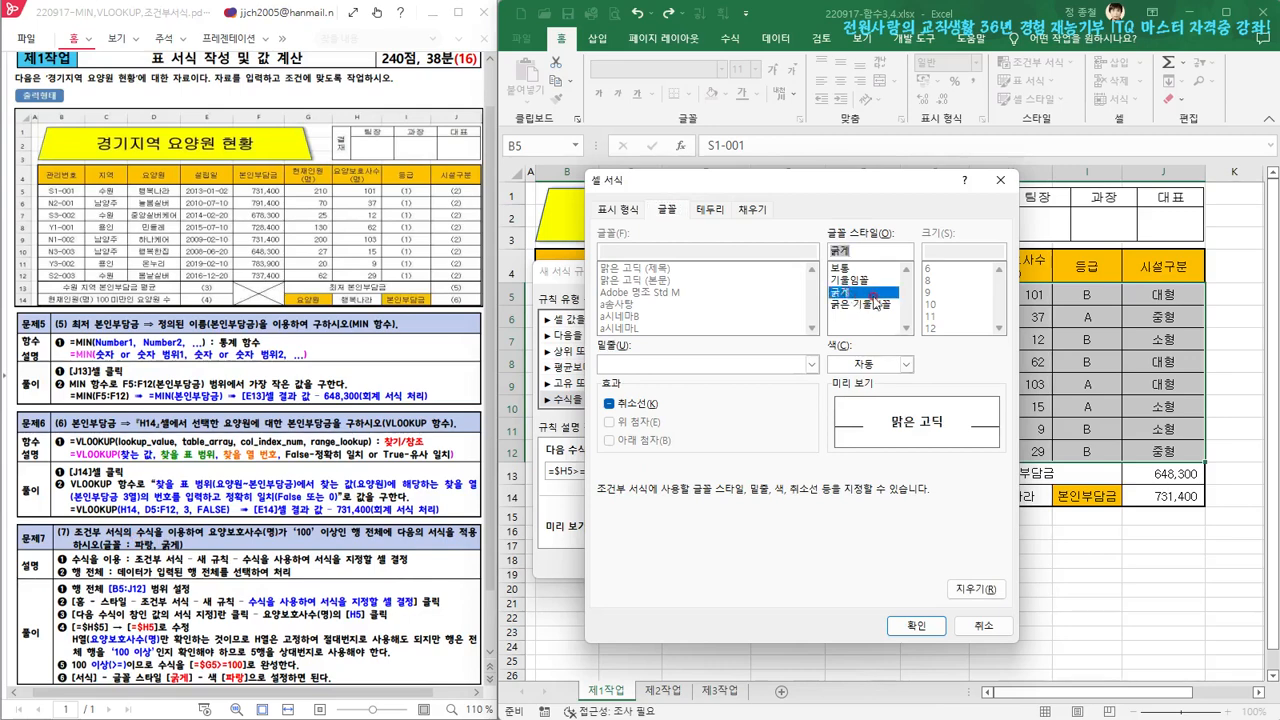
{"action": "left_click", "coordinate": [905, 365]}
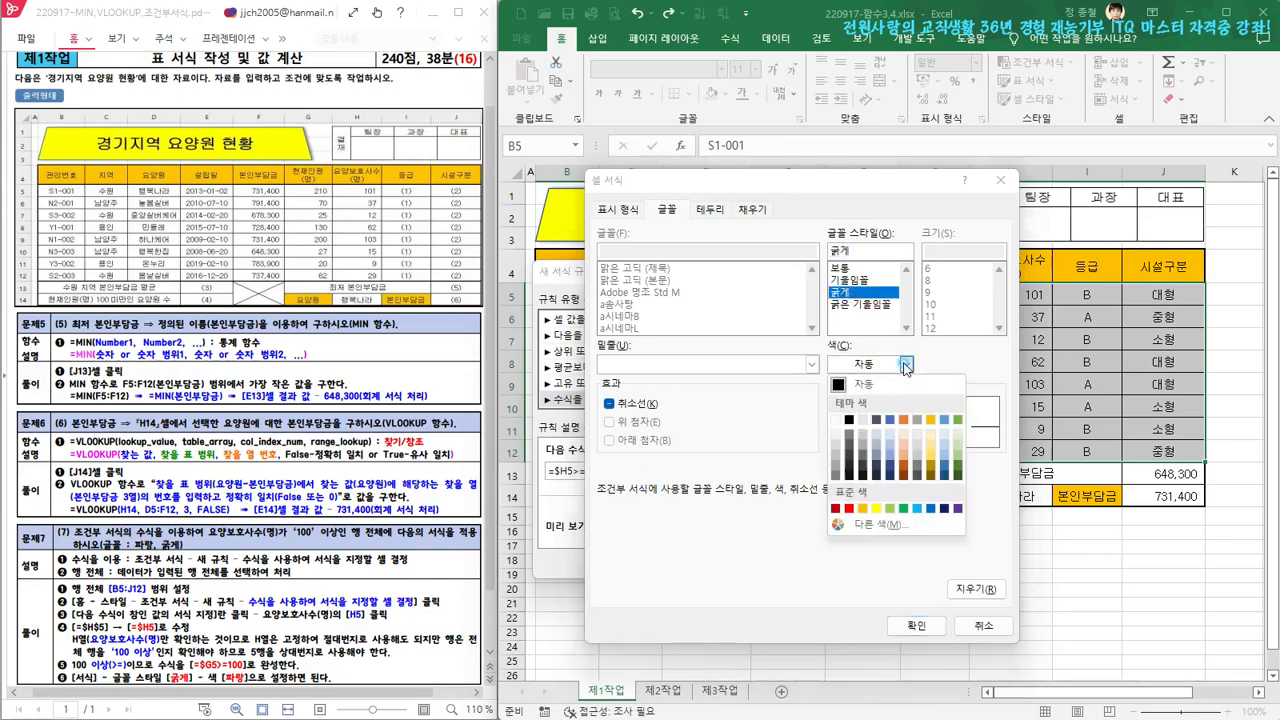
{"action": "left_click", "coordinate": [932, 509]}
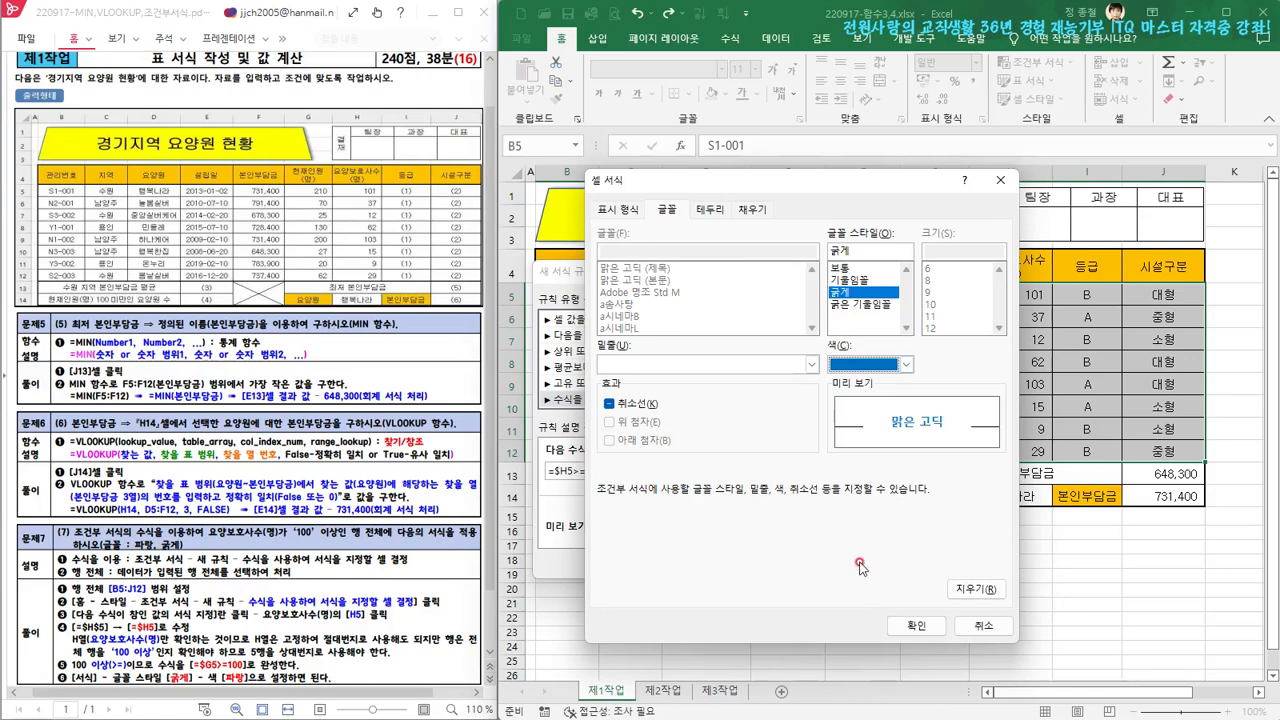
{"action": "left_click", "coordinate": [915, 627]}
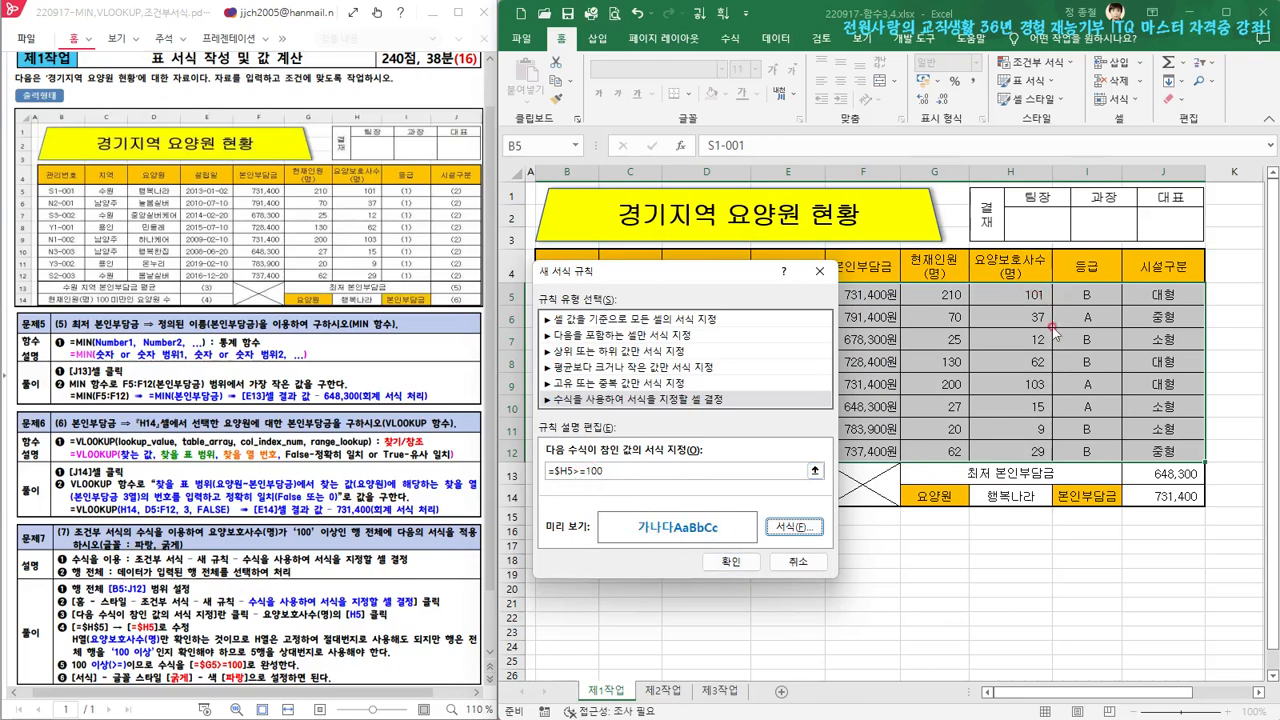
{"action": "left_click", "coordinate": [730, 562]}
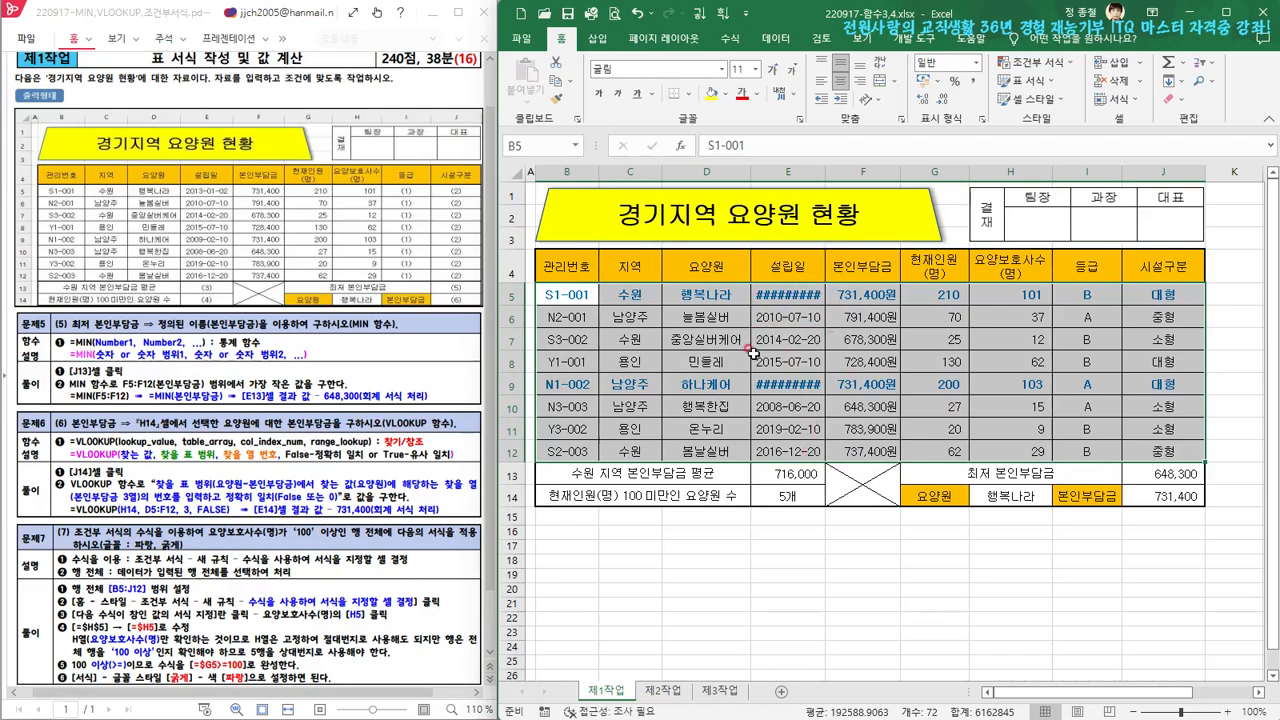
Step: Autofit the width of column E to its 설립일 dates and deselect the table
{"action": "double_click", "coordinate": [825, 172]}
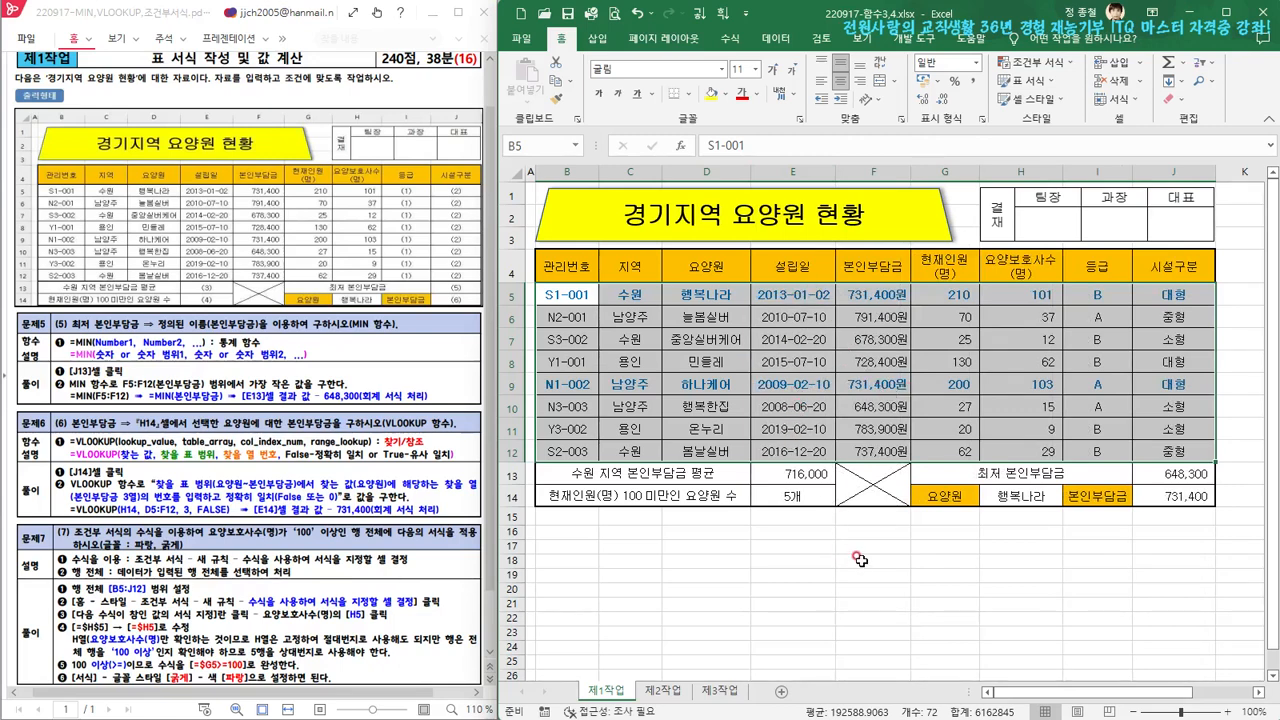
{"action": "left_click", "coordinate": [1196, 587]}
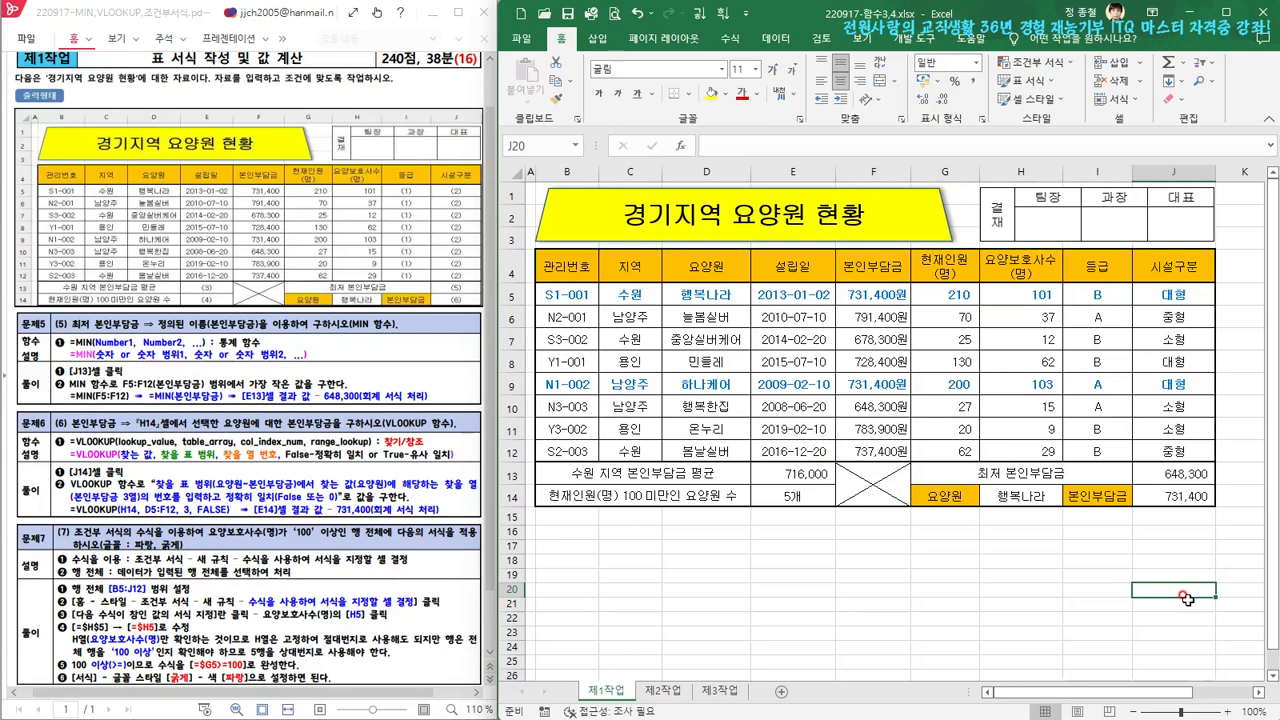
Step: Save a copy of the workbook on the desktop (바탕 화면) as 220917-함수5,6,조건.xlsx
{"action": "left_click", "coordinate": [519, 40]}
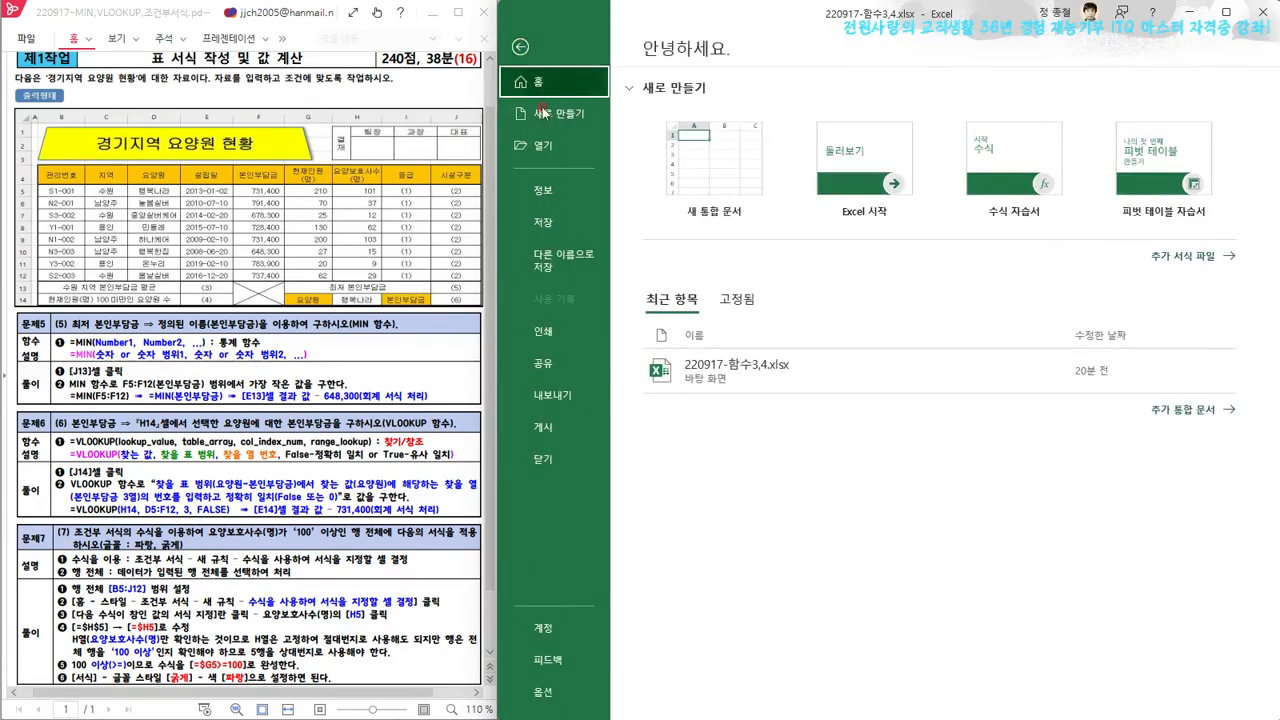
{"action": "left_click", "coordinate": [562, 259]}
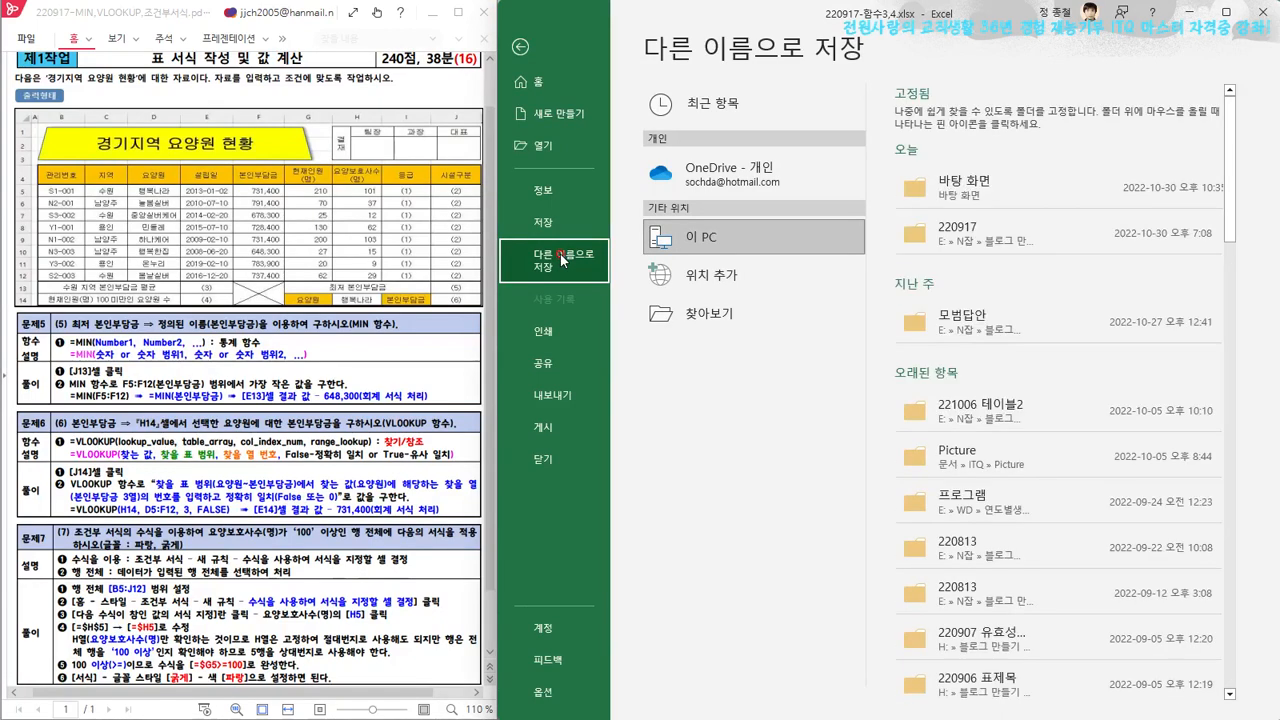
{"action": "left_click", "coordinate": [687, 313]}
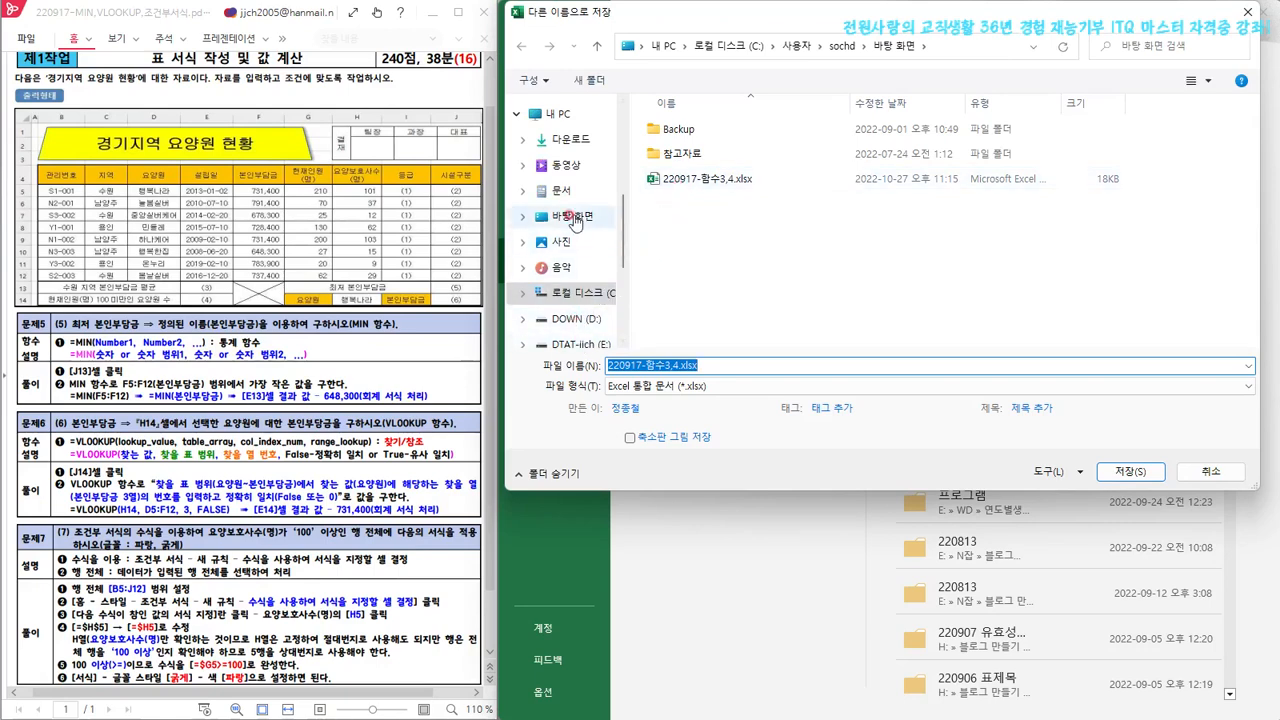
{"action": "left_click", "coordinate": [575, 220]}
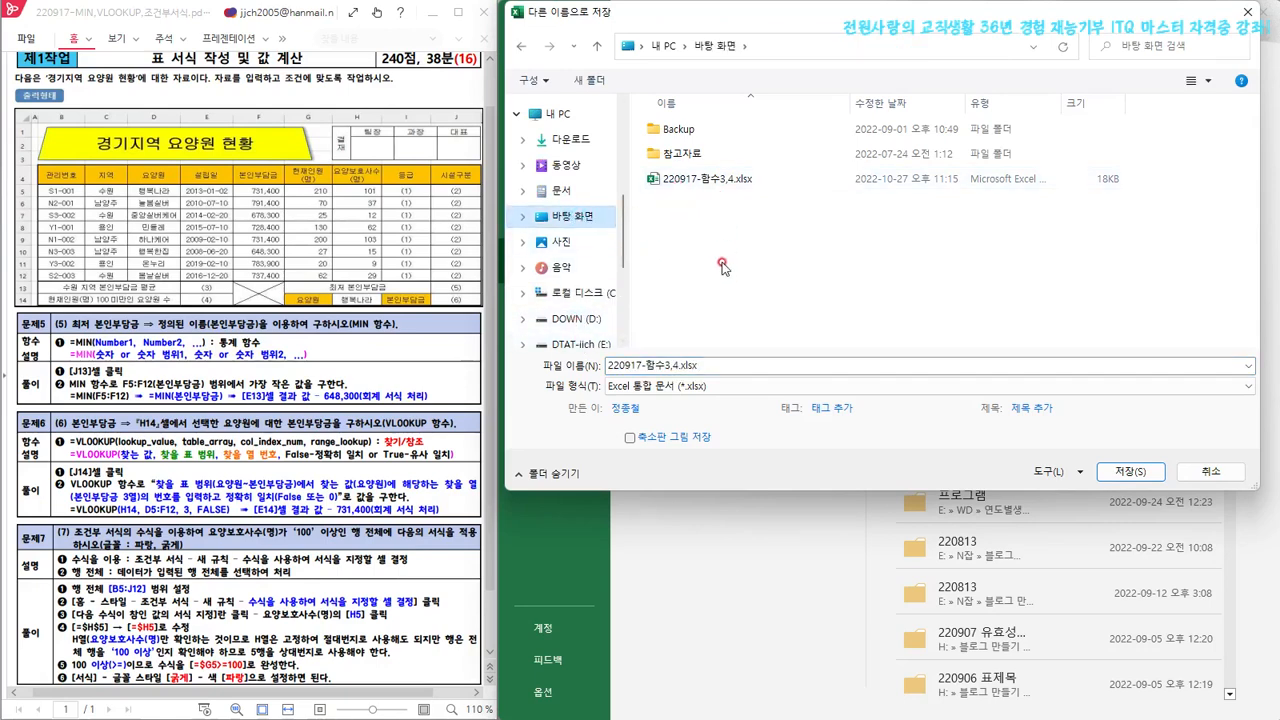
{"action": "left_click", "coordinate": [658, 362]}
{"action": "left_click", "coordinate": [656, 362]}
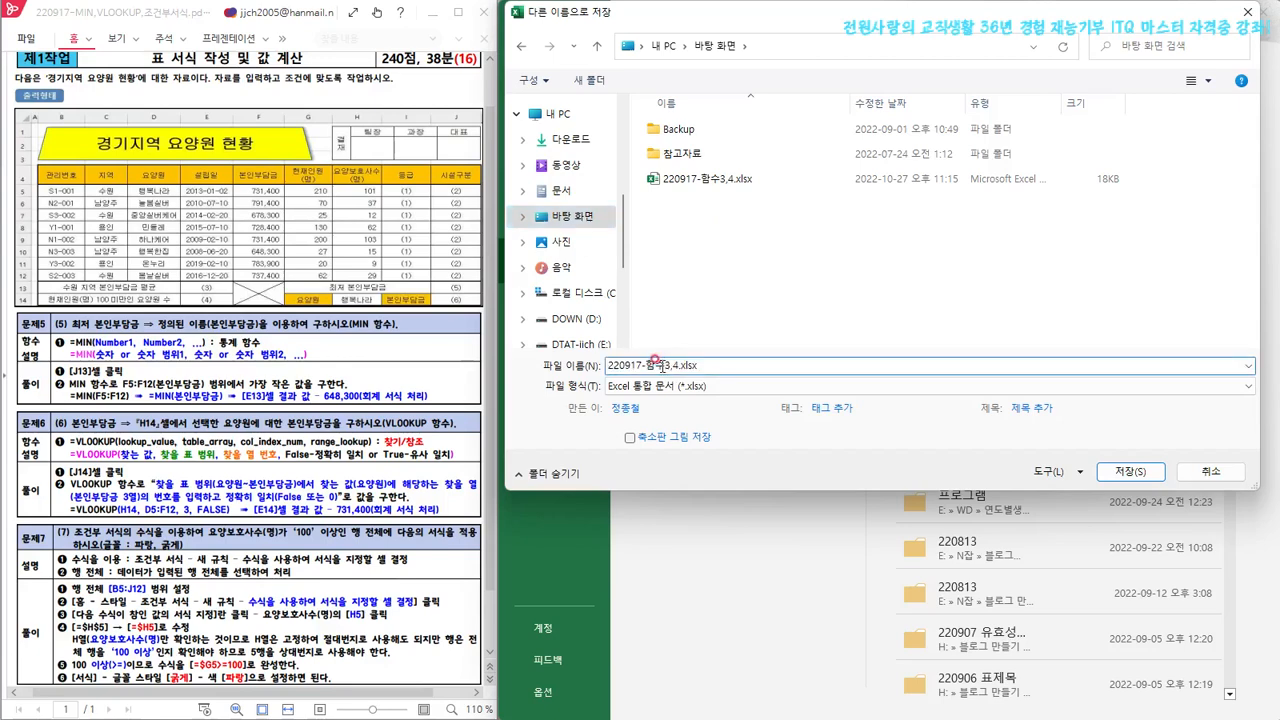
{"action": "type", "text": "5,6,조"}
{"action": "left_click", "coordinate": [679, 366]}
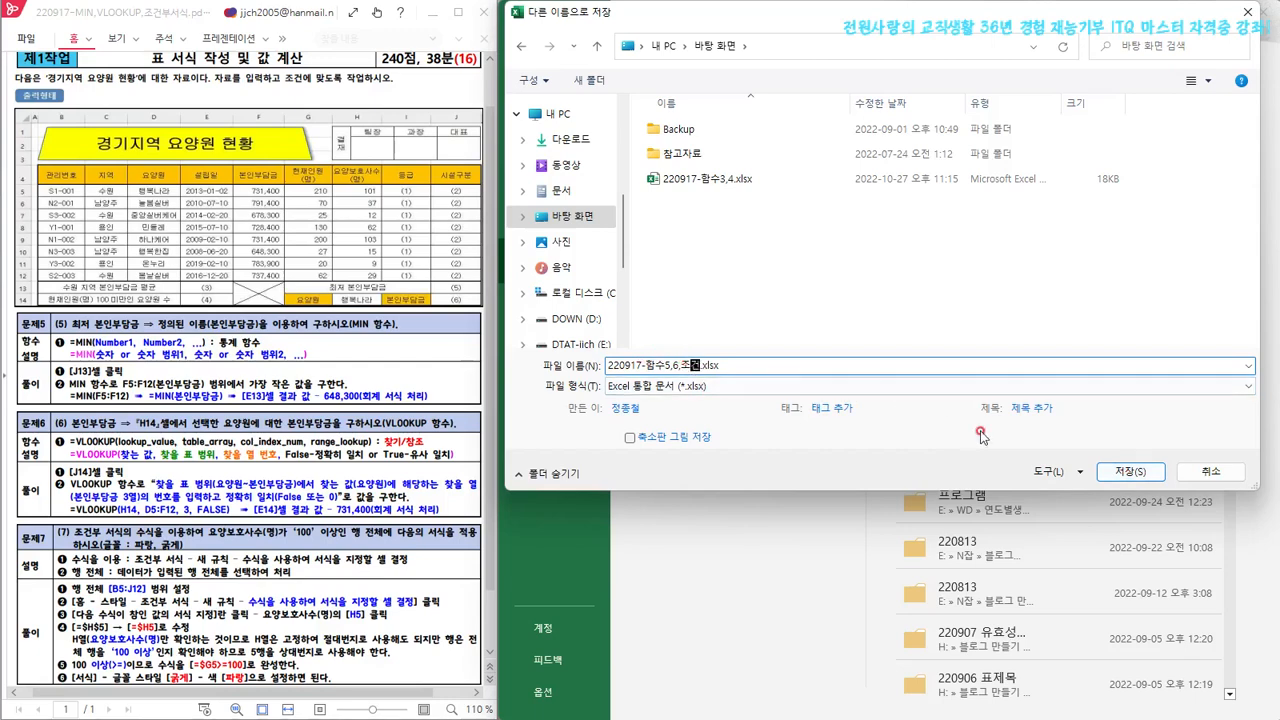
{"action": "left_click", "coordinate": [1134, 474]}
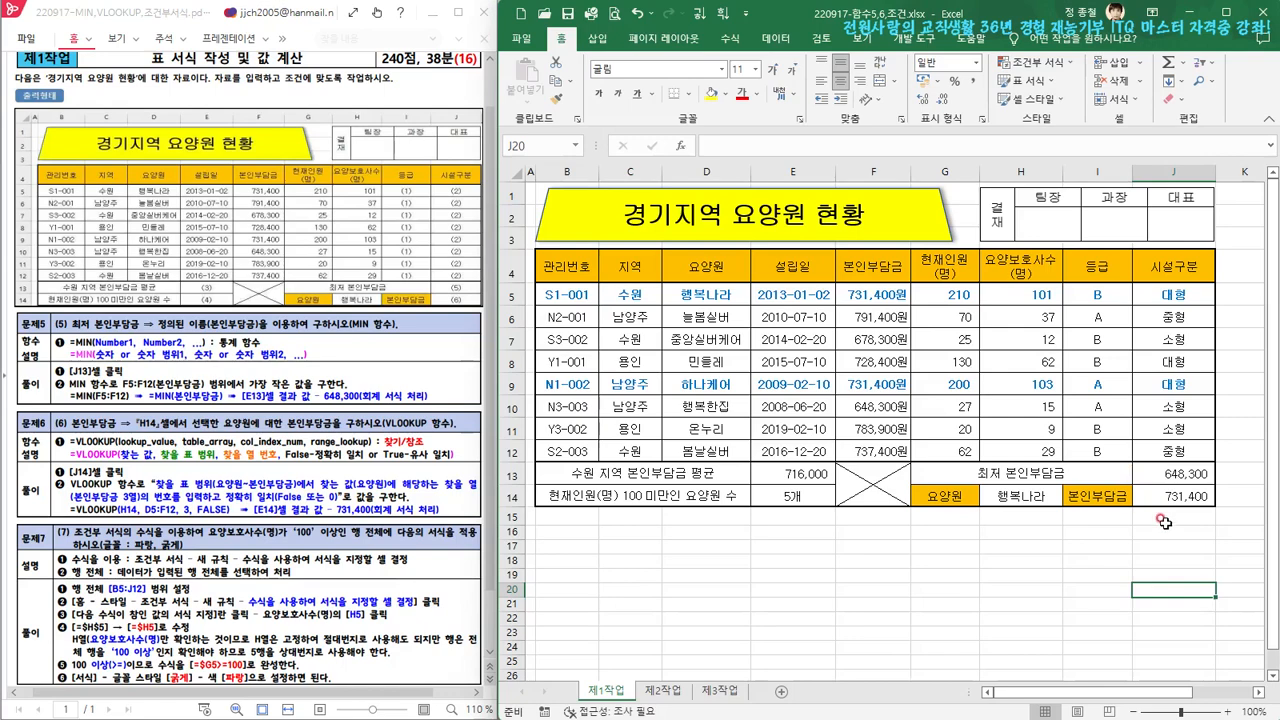